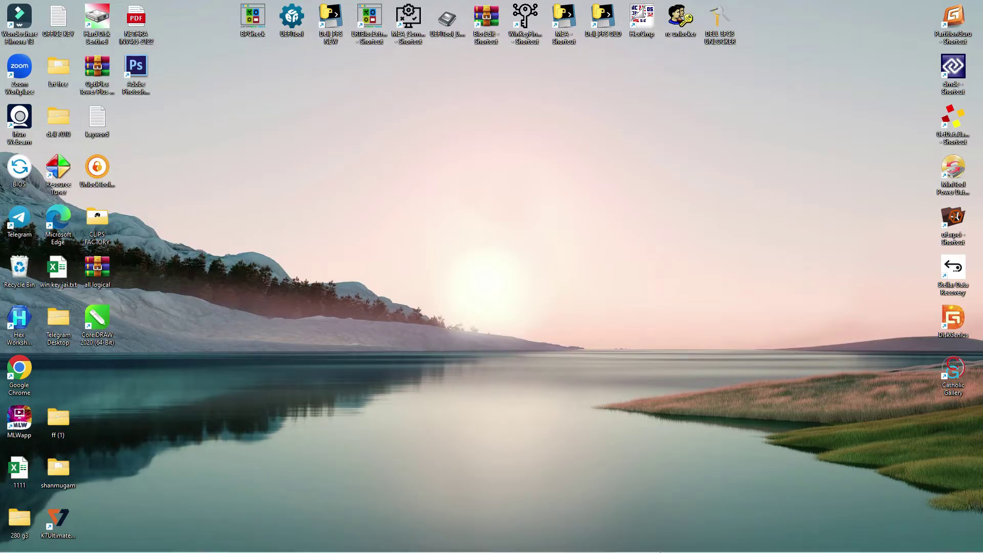
# Close the open Windows 7 archive page and start a fresh Chrome window with the Person 1 profile.
pyautogui.click(619, 542)
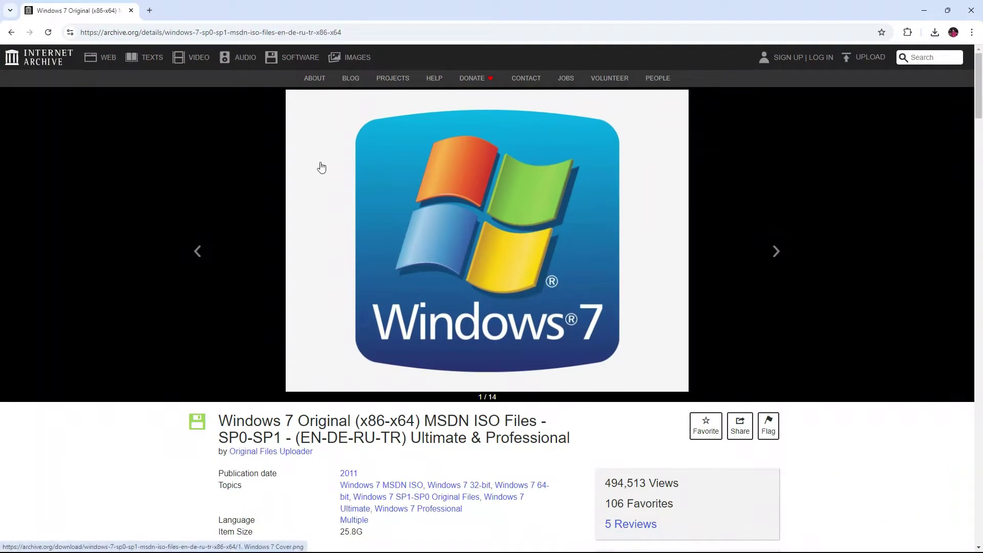
pyautogui.click(131, 11)
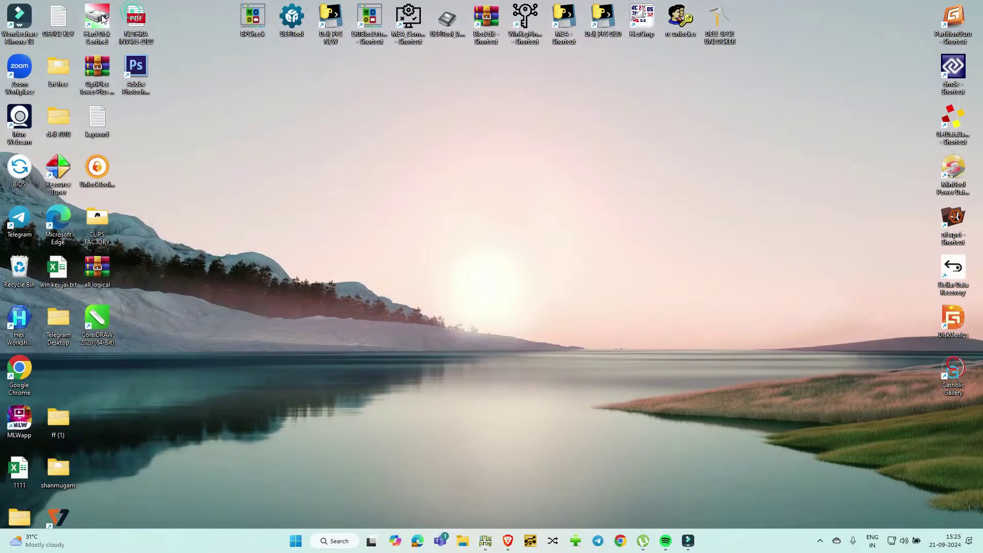
pyautogui.click(619, 542)
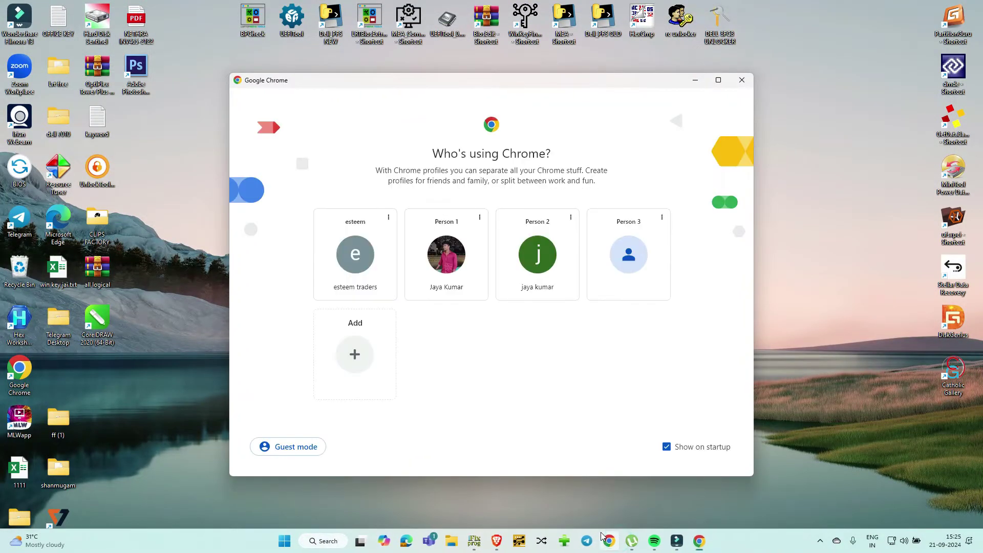
pyautogui.click(460, 276)
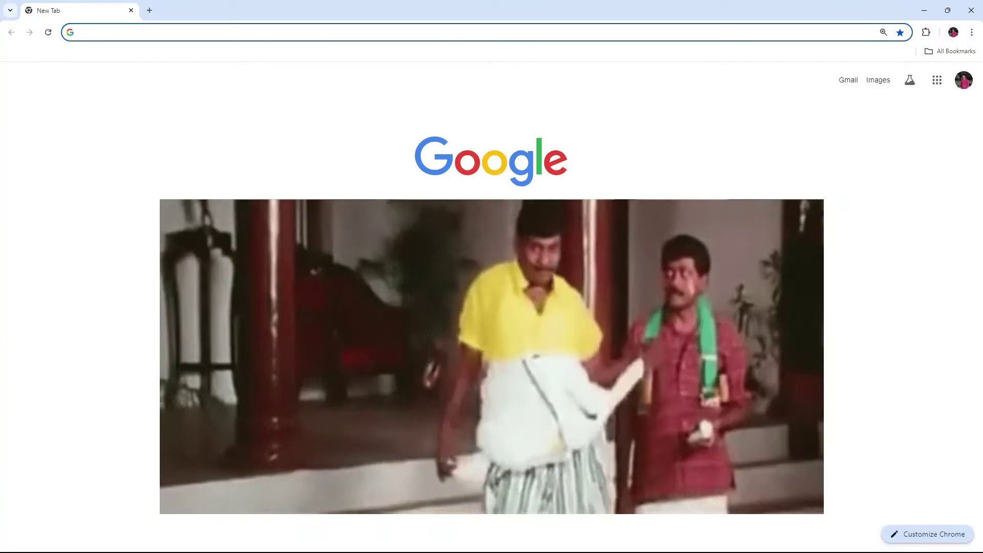
# Search Google for "WINDOS ISO".
pyautogui.write('WIN')
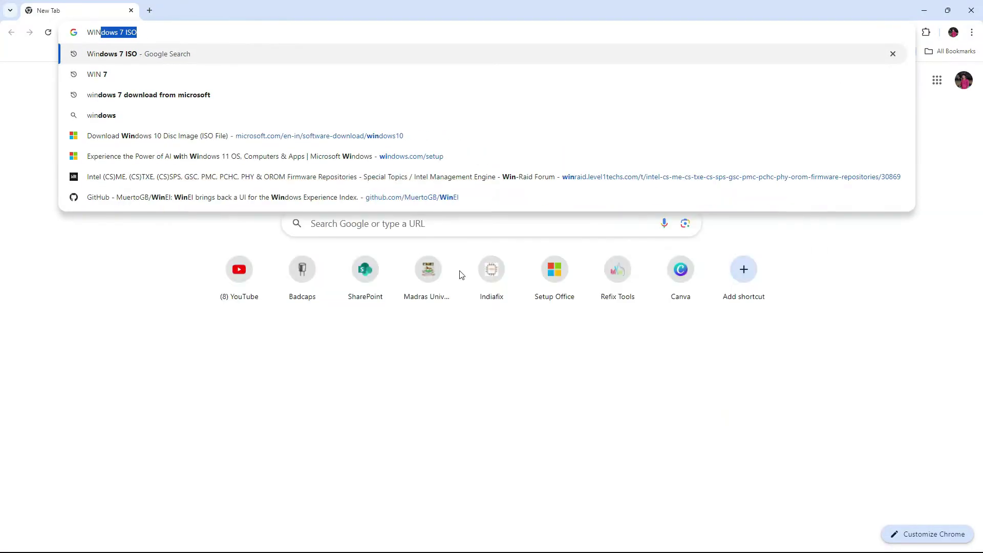
pyautogui.write('DOS ')
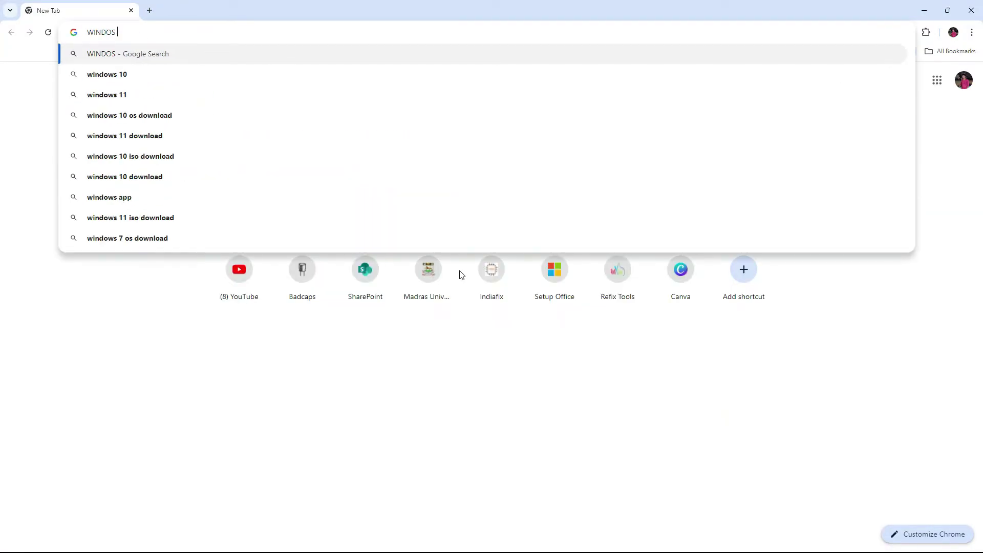
pyautogui.write('ISO')
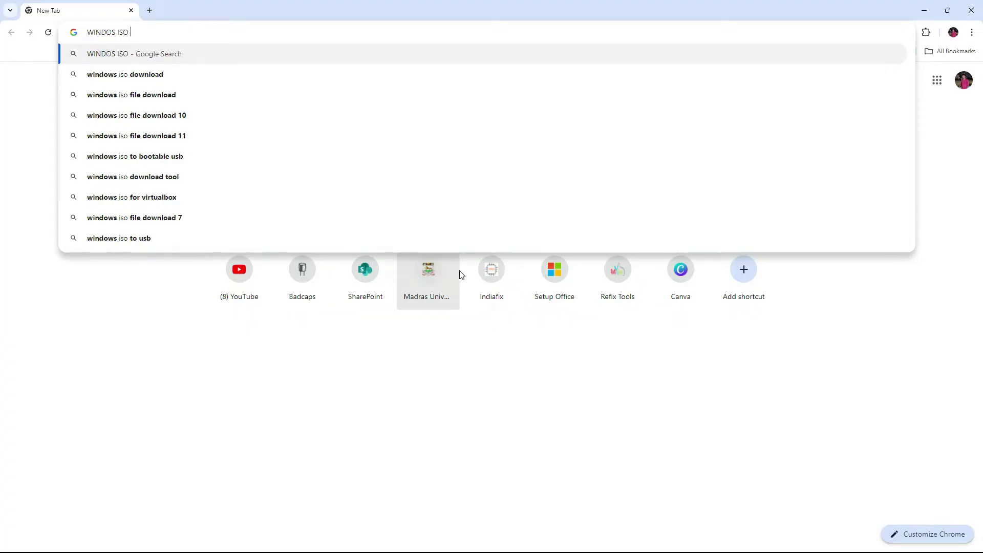
pyautogui.press('Return')
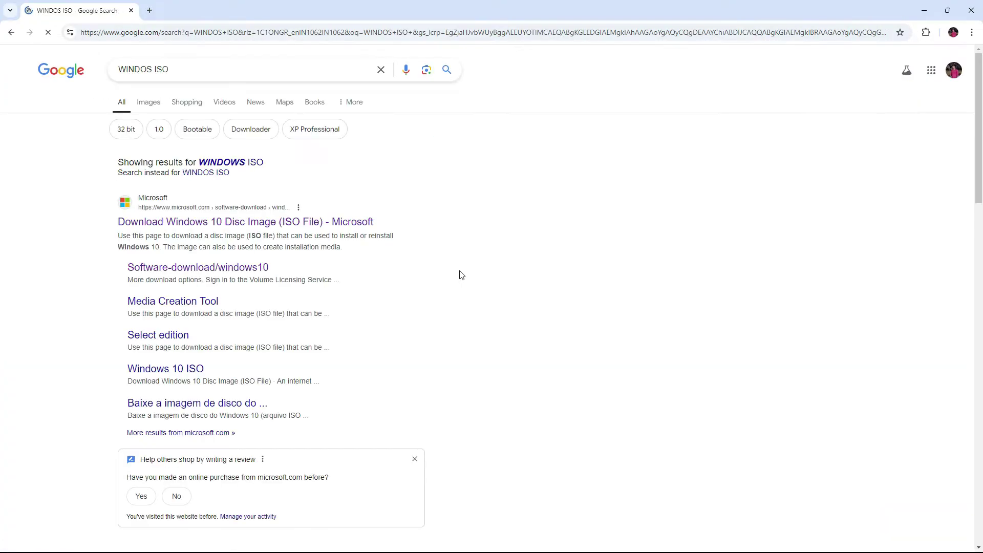
# Open Microsoft's Windows 10 disc image result and go from there to the Software Download overview of Windows versions.
pyautogui.click(283, 224)
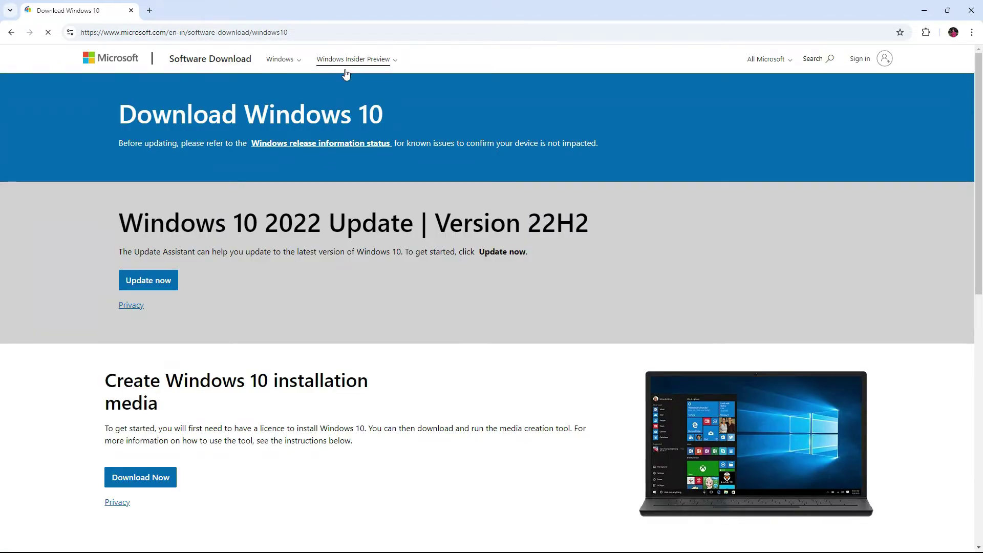
pyautogui.click(348, 55)
pyautogui.click(294, 63)
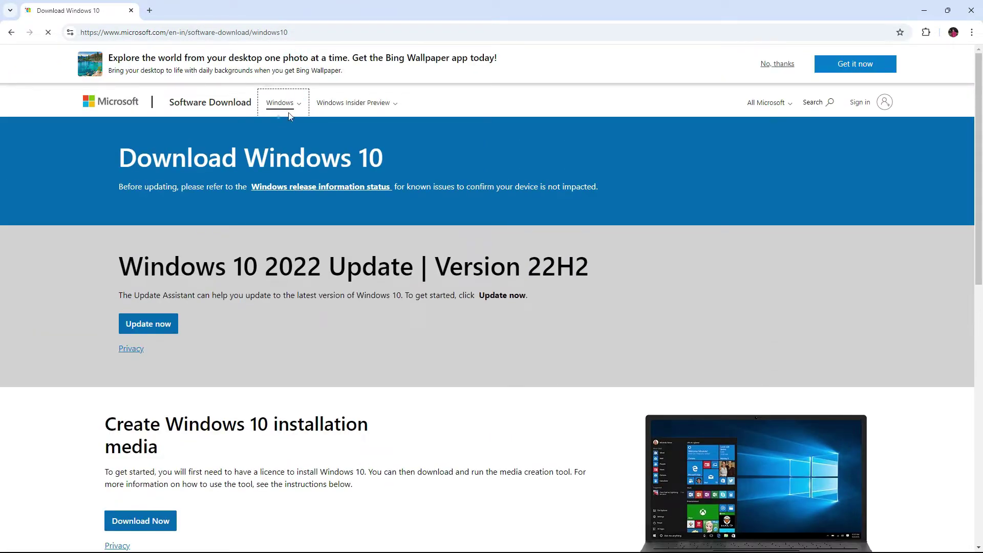
pyautogui.click(236, 106)
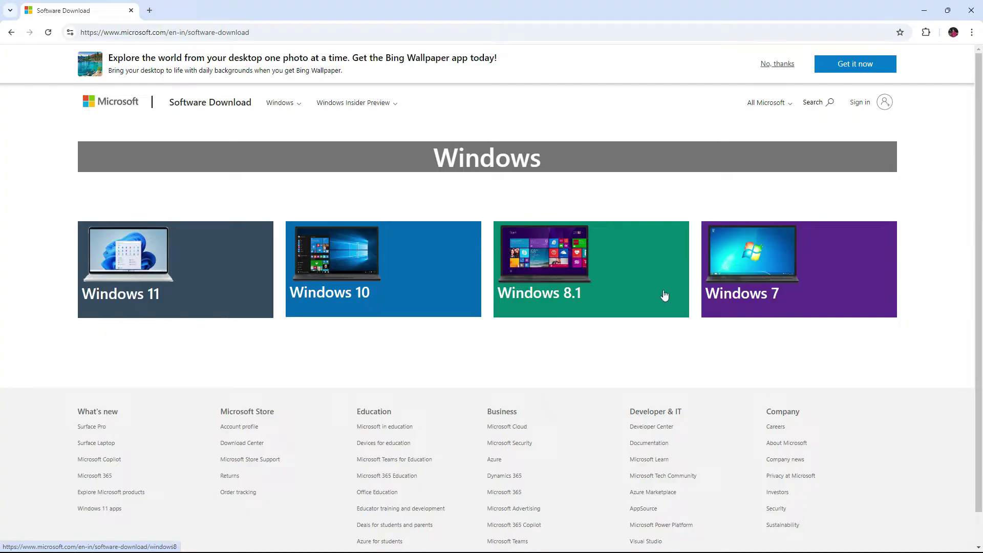
# Check Microsoft's Windows 7 page for its support notice, then return to the Software Download overview.
pyautogui.click(729, 285)
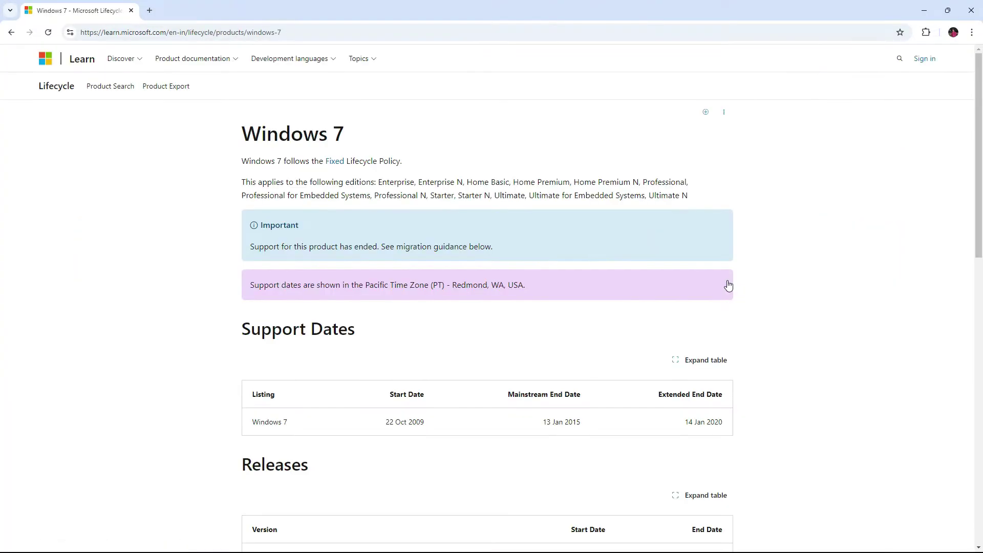
pyautogui.moveTo(548, 298); pyautogui.dragTo(262, 264)
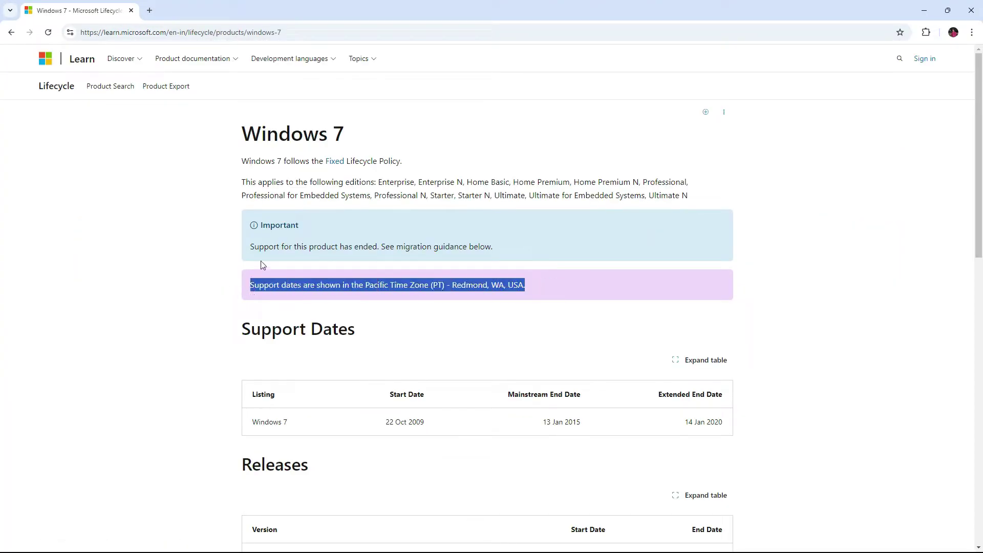
pyautogui.click(12, 33)
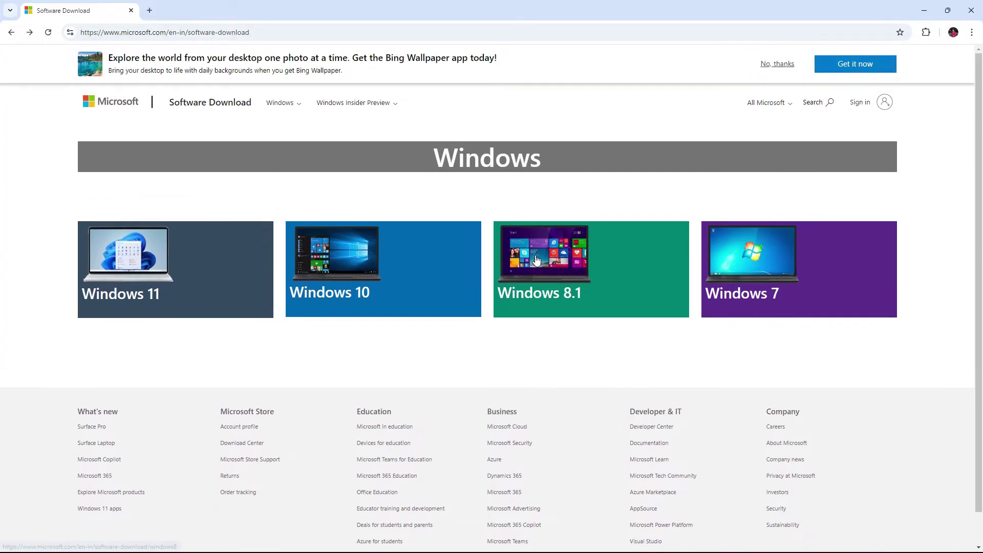
# Check the page behind the Windows 8.1 tile for its support notice and return to the Software Download overview.
pyautogui.click(537, 260)
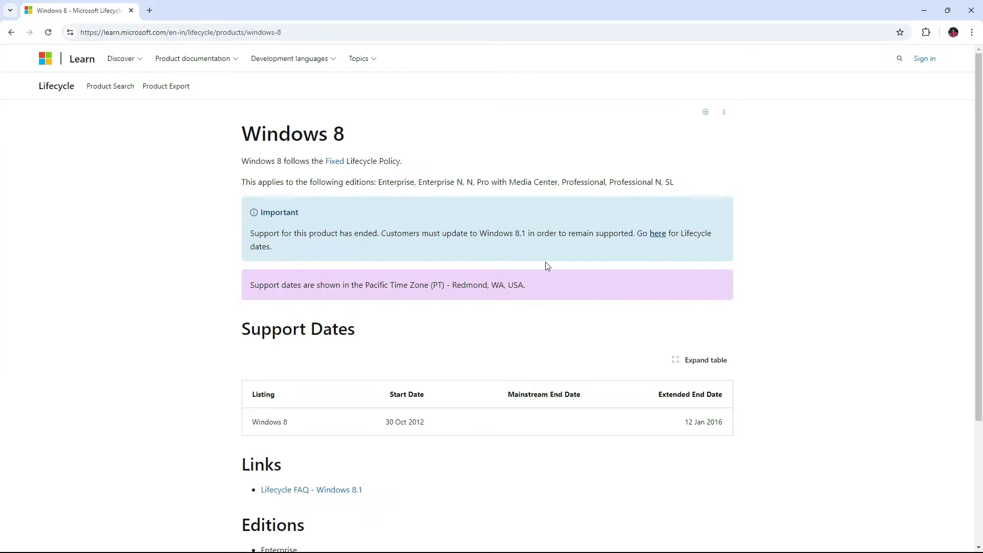
pyautogui.scroll(-1, 335, 248)
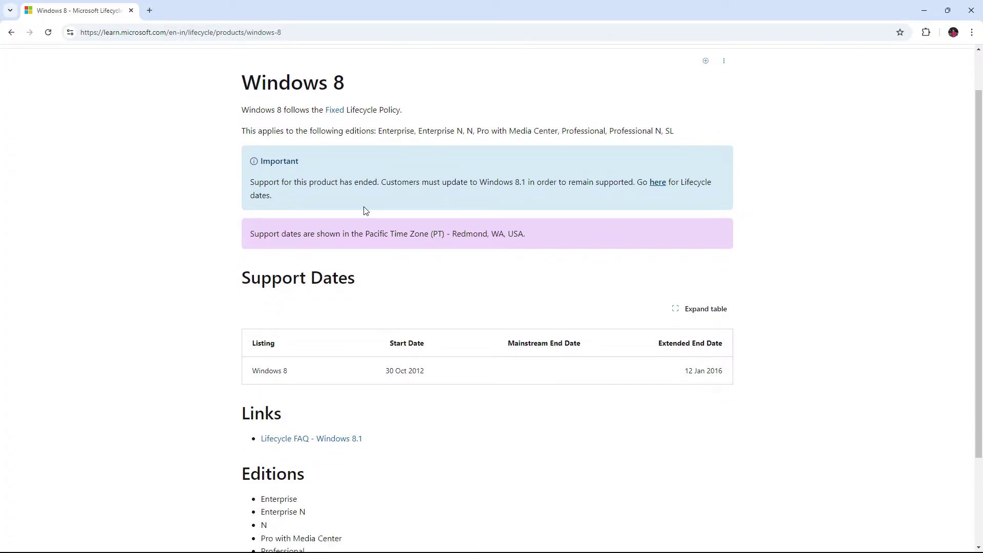
pyautogui.click(972, 32)
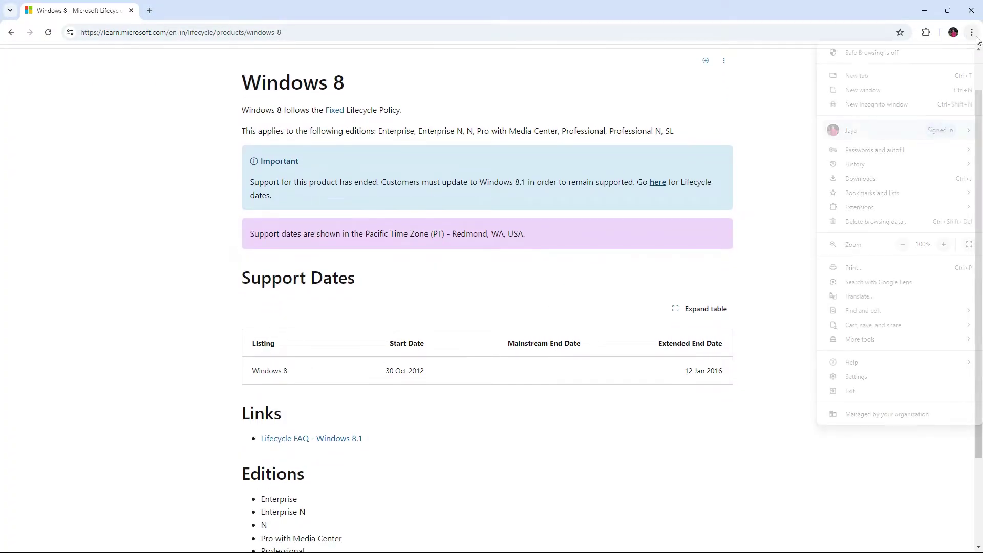
pyautogui.click(786, 251)
pyautogui.click(9, 35)
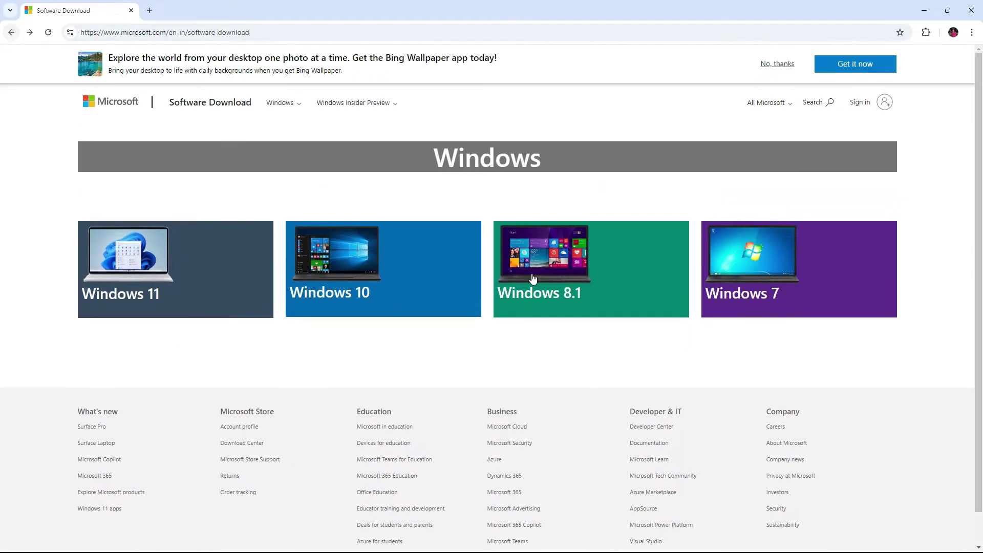
# Look through the Windows 10 download page's installation media options and return to the Software Download overview.
pyautogui.click(380, 289)
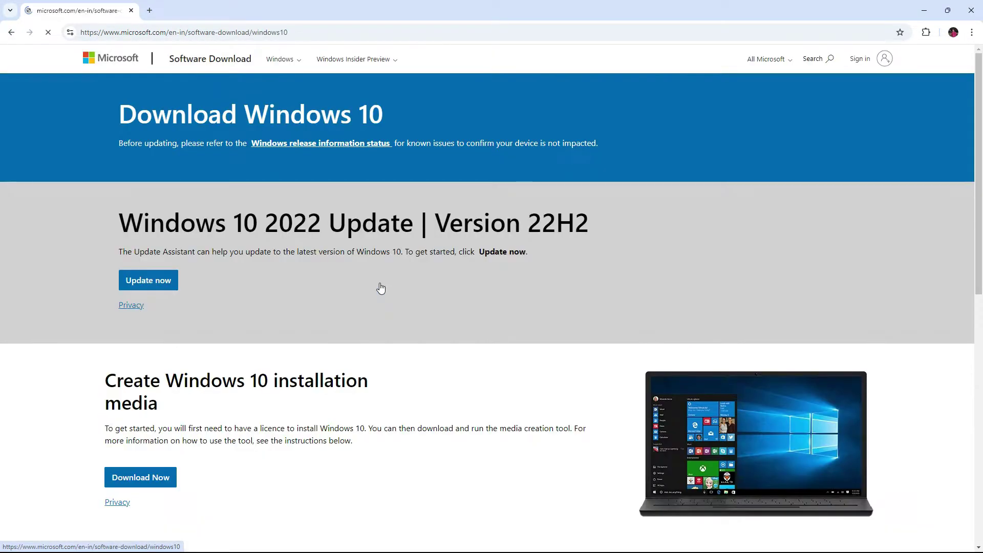
pyautogui.scroll(-5, 336, 287)
pyautogui.scroll(-3, 270, 310)
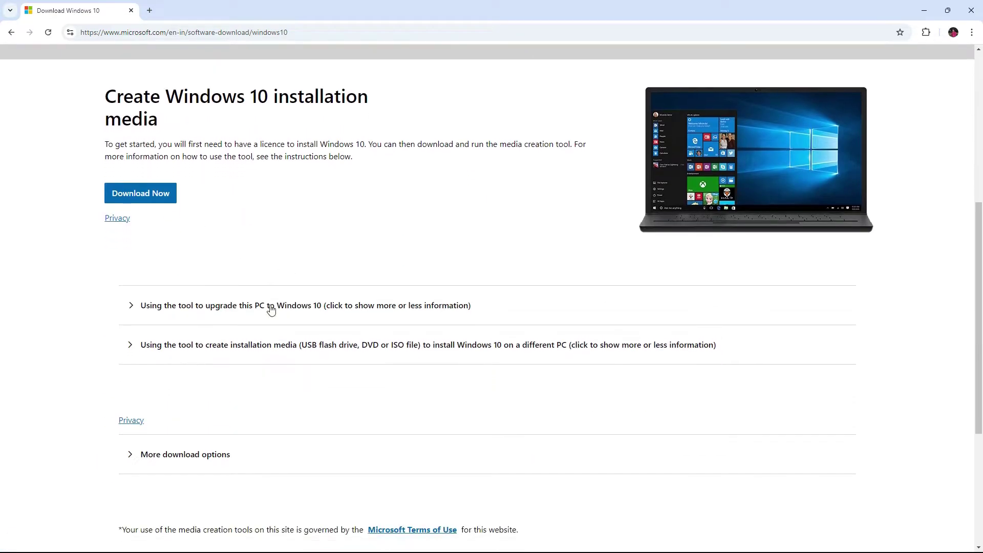
pyautogui.scroll(7, 57, 56)
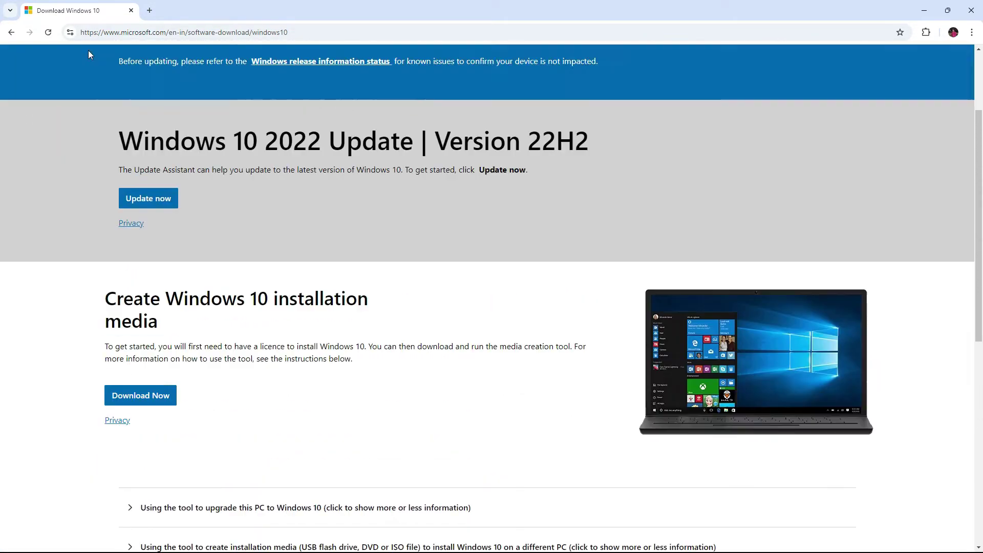
pyautogui.click(12, 35)
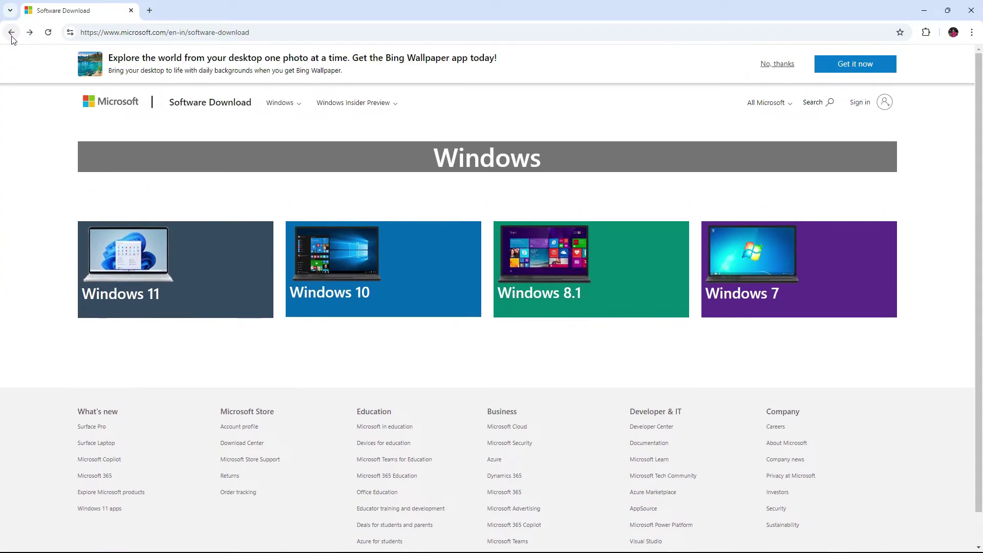
# Review the Windows 11 page's x64 disk image section, expanding the notes on downloading an ISO, and return to the overview.
pyautogui.click(164, 294)
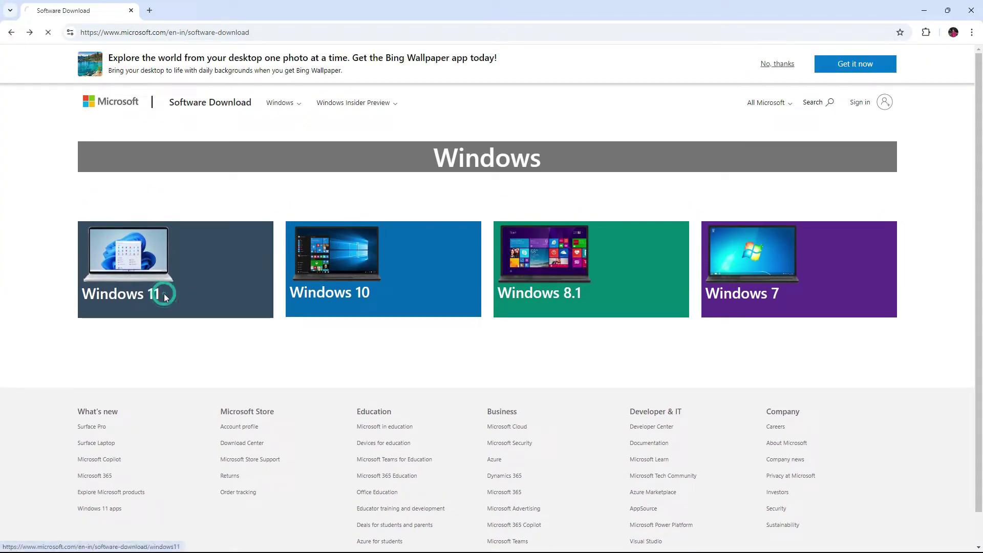
pyautogui.scroll(-7, 166, 298)
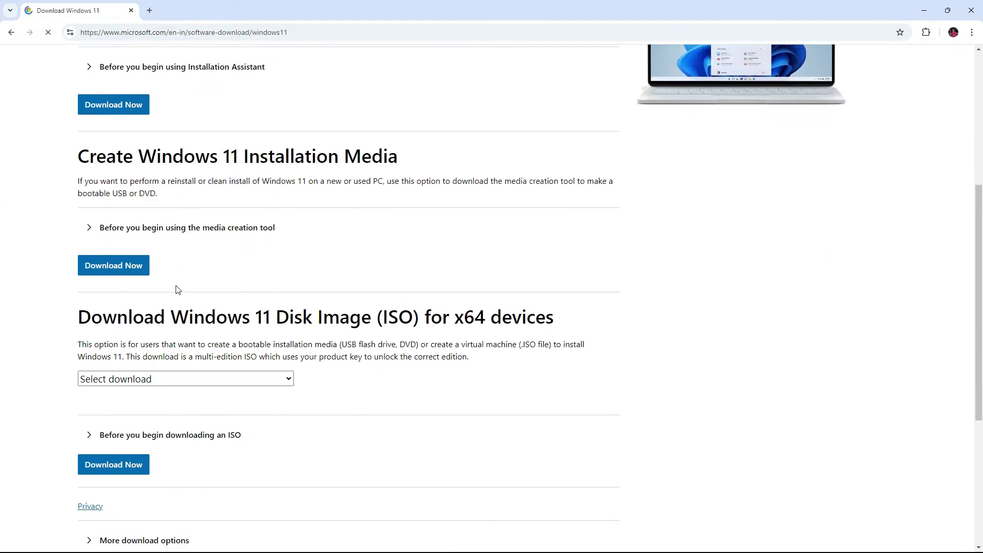
pyautogui.click(157, 304)
pyautogui.click(158, 351)
pyautogui.click(158, 351)
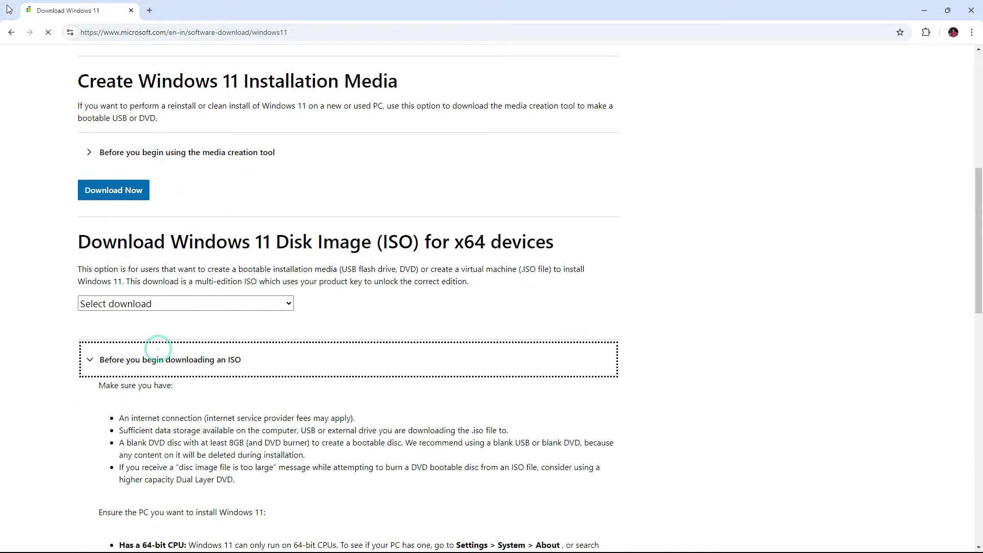
pyautogui.click(12, 33)
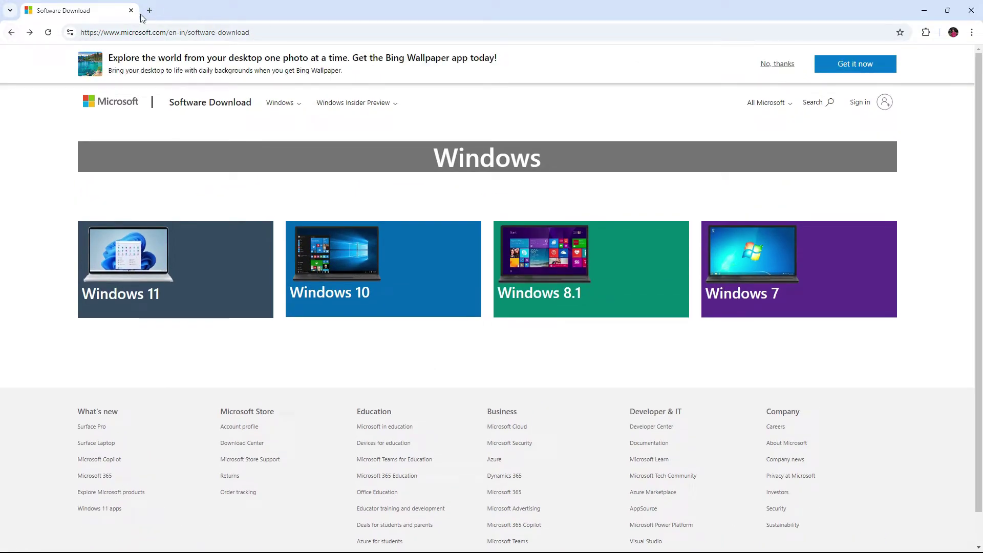
# Search for "WIN 7 ISO" in a new tab and open the Internet Archive result for Windows 7 Original MSDN ISO files.
pyautogui.click(149, 11)
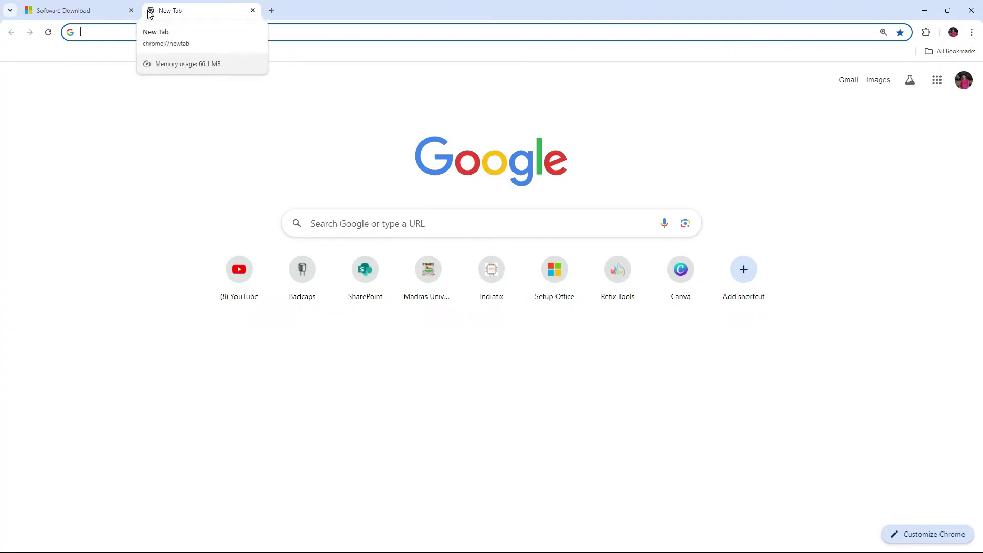
pyautogui.write('WIN ')
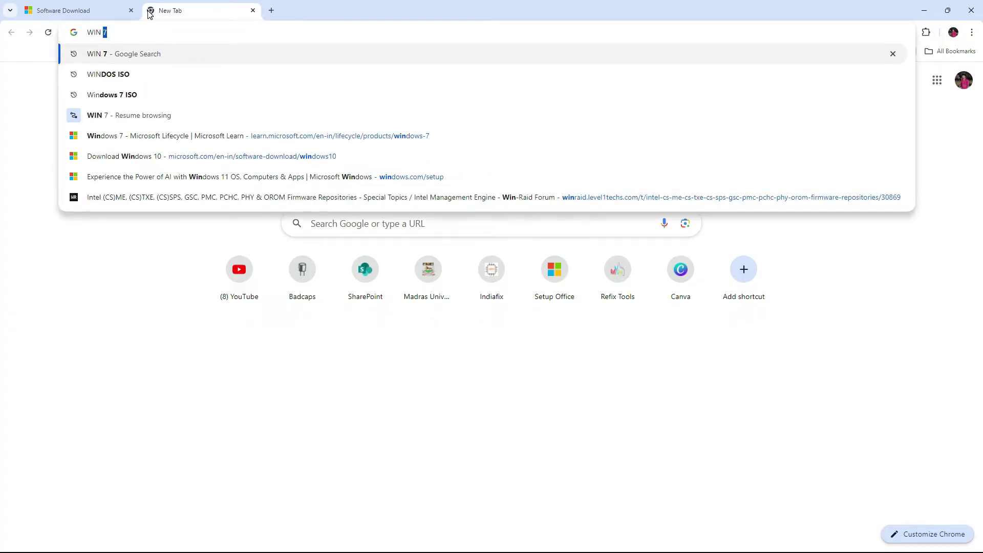
pyautogui.write('7 ISO')
pyautogui.press('Return')
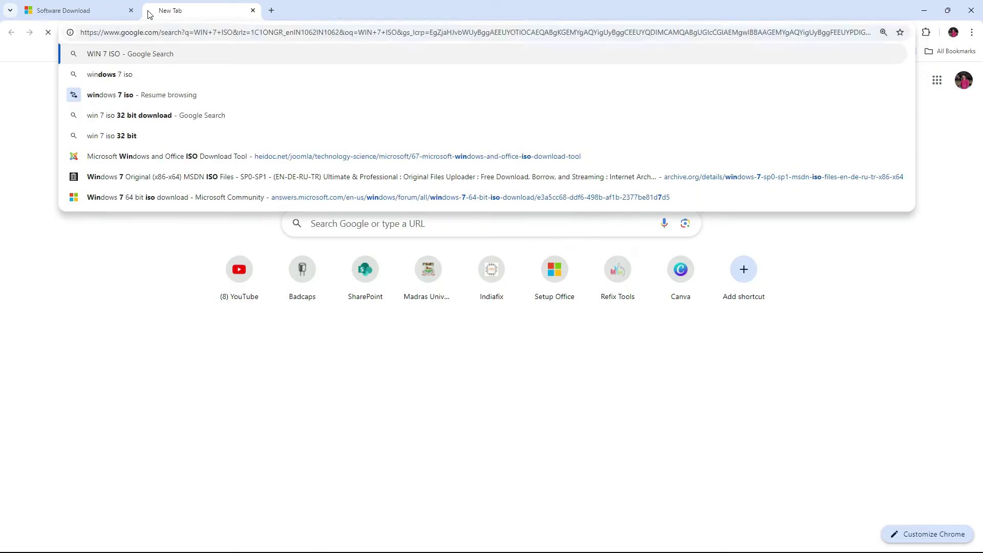
pyautogui.scroll(-4, 189, 313)
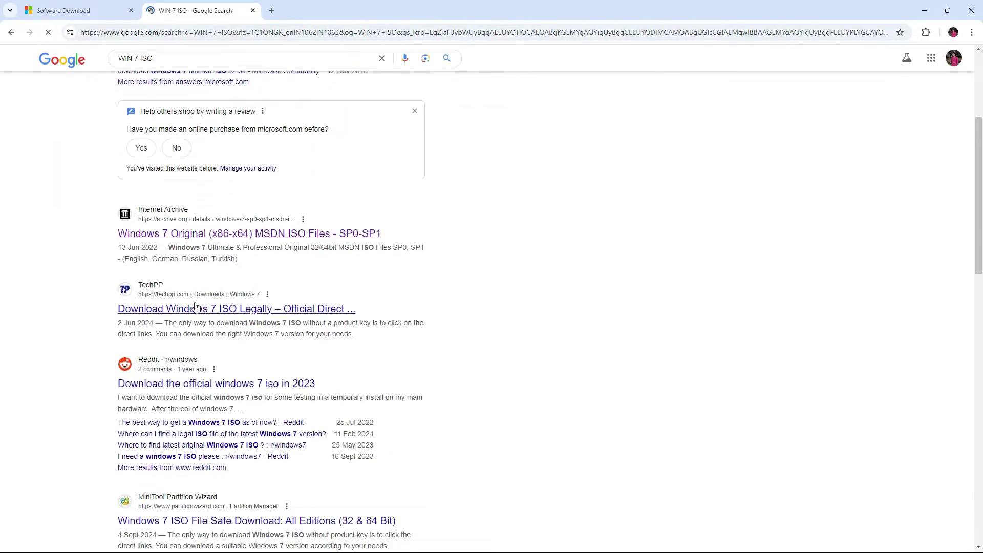
pyautogui.click(221, 235)
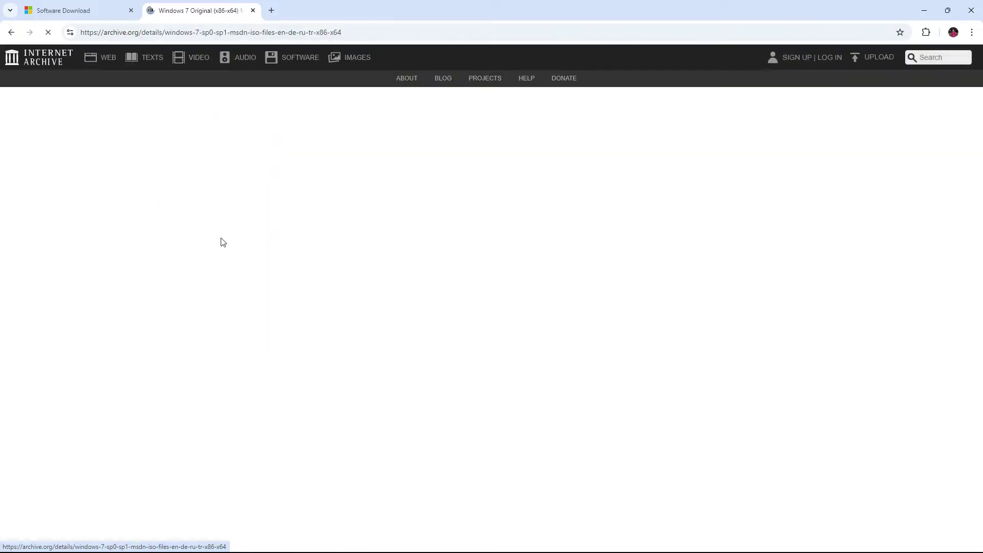
# Examine the archive page's list of Windows 7 Ultimate SP1 ISOs by architecture, language and download link.
pyautogui.scroll(-20, 410, 264)
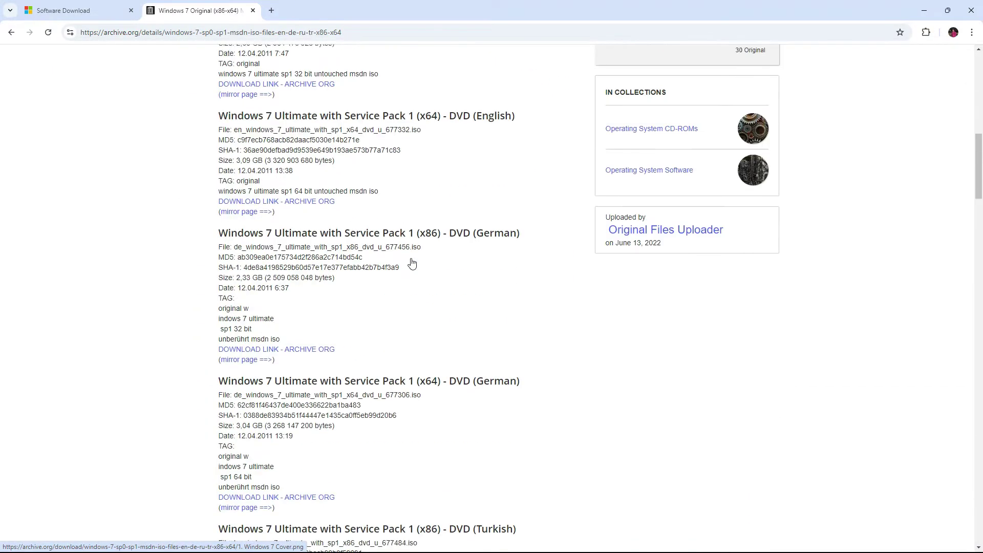
pyautogui.scroll(15, 418, 311)
pyautogui.scroll(15, 418, 310)
pyautogui.scroll(15, 418, 313)
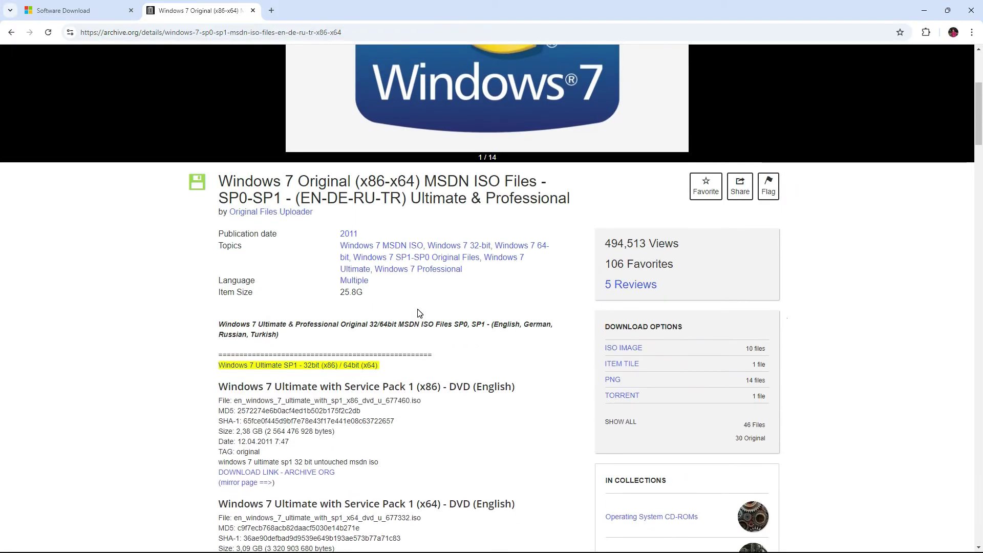
pyautogui.scroll(-2, 387, 316)
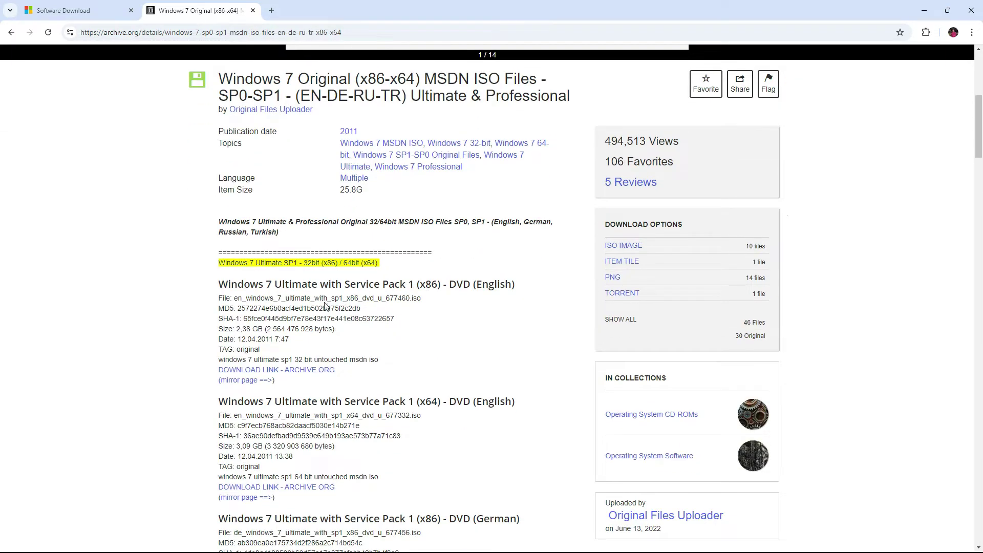
pyautogui.moveTo(294, 287); pyautogui.dragTo(339, 288)
pyautogui.scroll(-7, 375, 302)
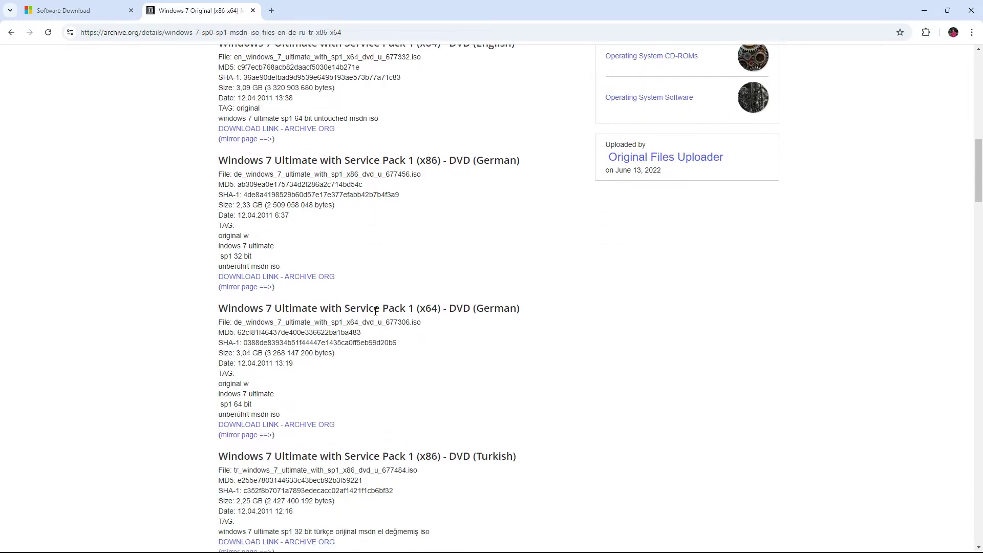
# Start downloading the English x64 ISO of Windows 7 Professional with Service Pack 1, VL Build, from the archive page.
pyautogui.scroll(-15, 375, 311)
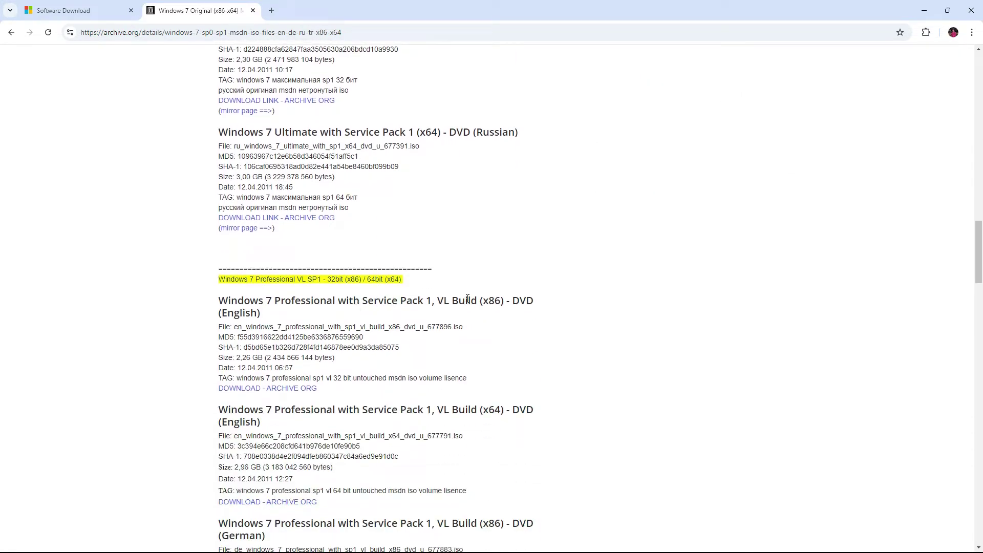
pyautogui.doubleClick(500, 298)
pyautogui.scroll(-2, 500, 307)
pyautogui.moveTo(500, 318); pyautogui.dragTo(484, 307)
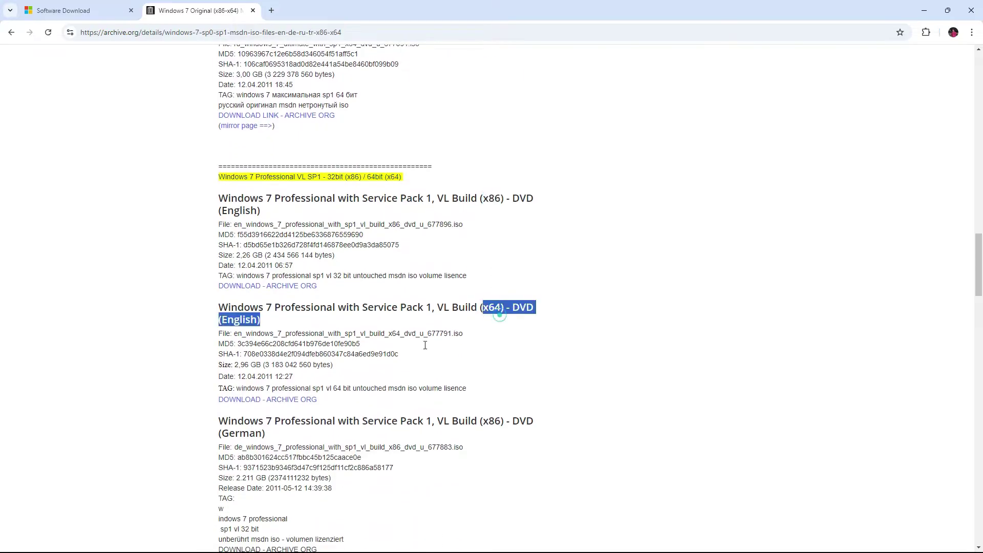
pyautogui.click(250, 400)
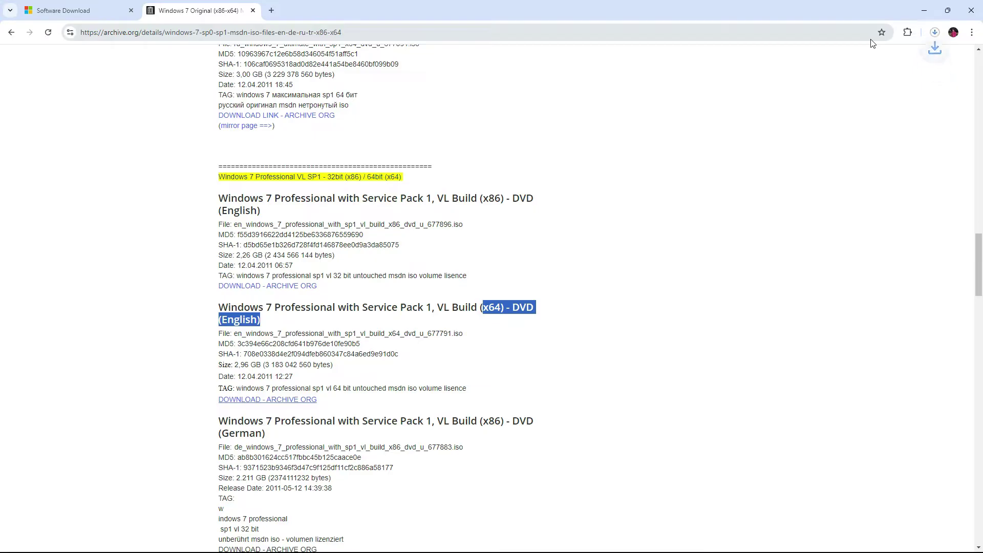
# Cancel the running Windows 7 Professional x64 ISO download and minimize the browser.
pyautogui.click(935, 32)
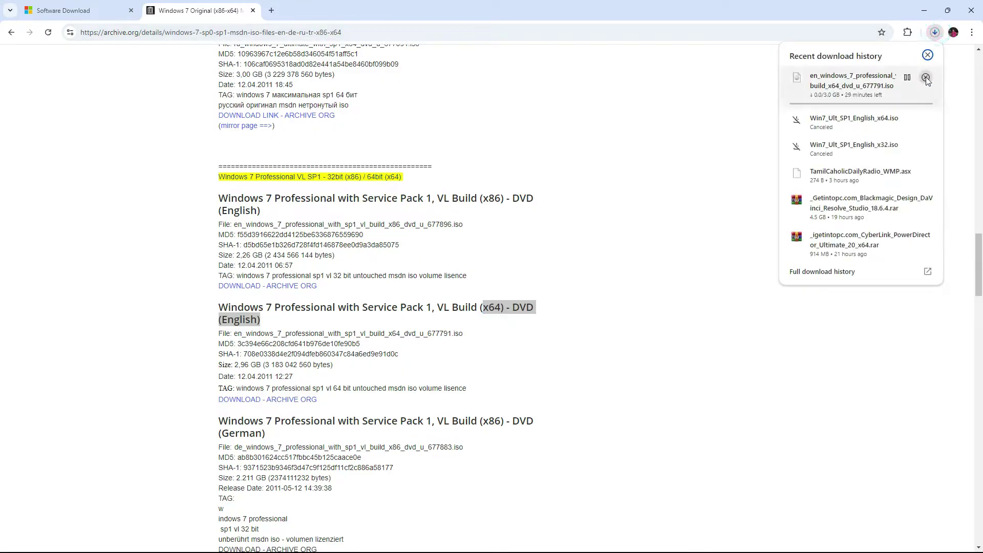
pyautogui.click(925, 78)
pyautogui.click(928, 14)
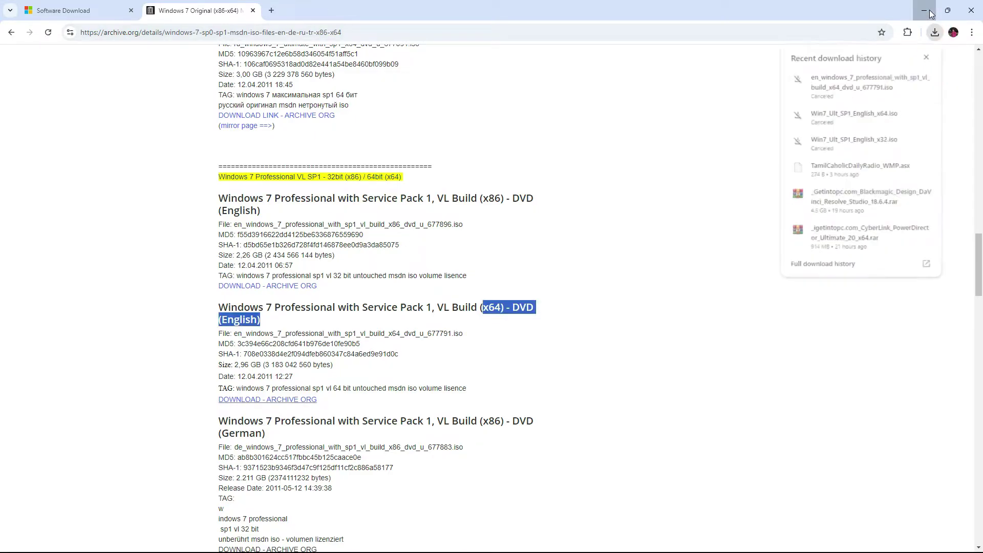
# Open File Explorer and look through the Downloads folder and the contents of the ESD-ISO (D:) drive.
pyautogui.moveTo(576, 541)
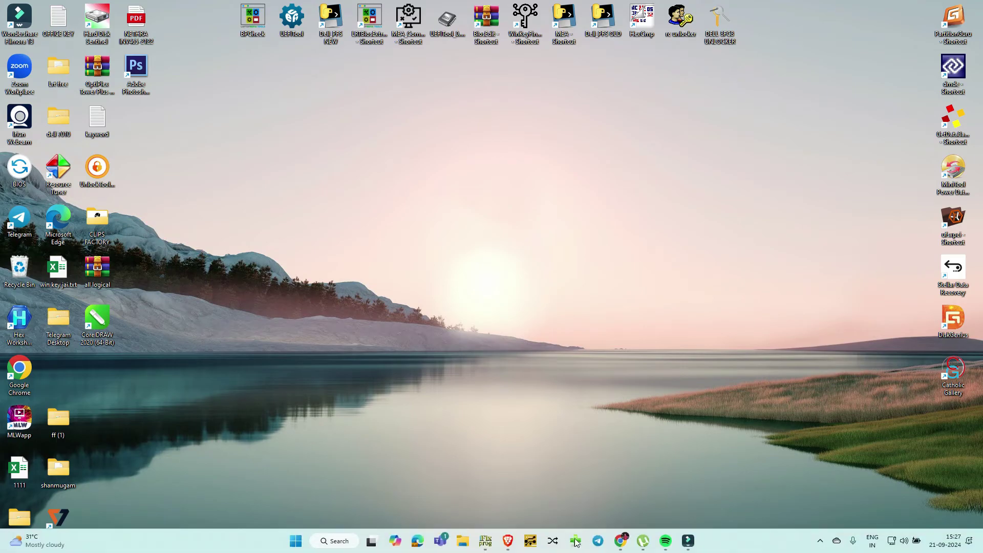
pyautogui.click(463, 542)
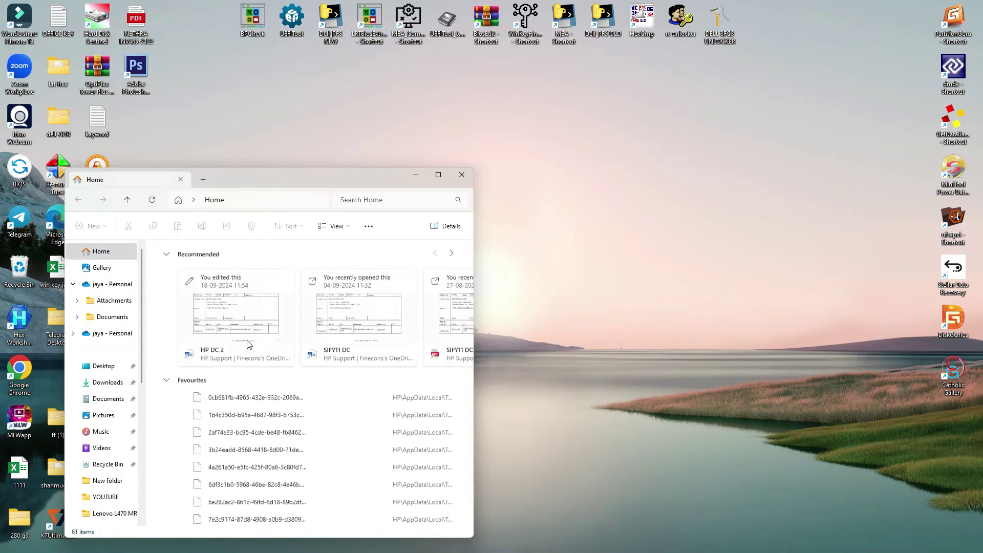
pyautogui.click(106, 366)
pyautogui.click(112, 383)
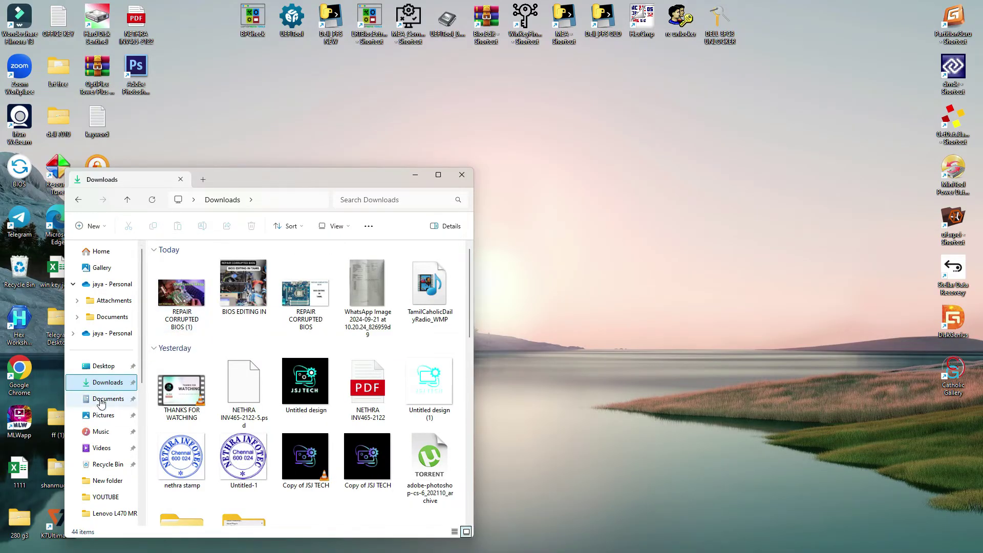
pyautogui.scroll(-2, 117, 494)
pyautogui.scroll(-3, 116, 494)
pyautogui.scroll(1, 112, 425)
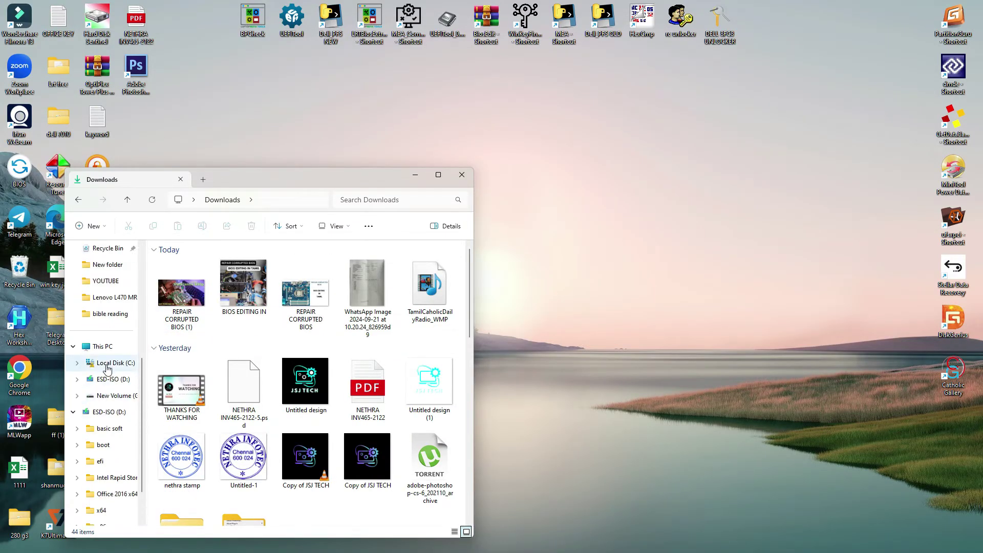
pyautogui.click(104, 346)
pyautogui.doubleClick(349, 277)
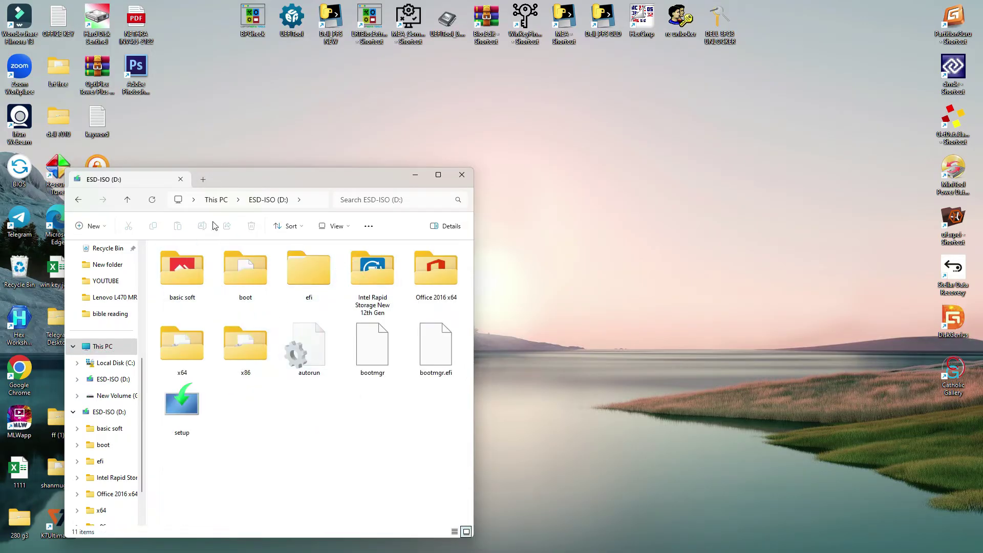
pyautogui.click(220, 201)
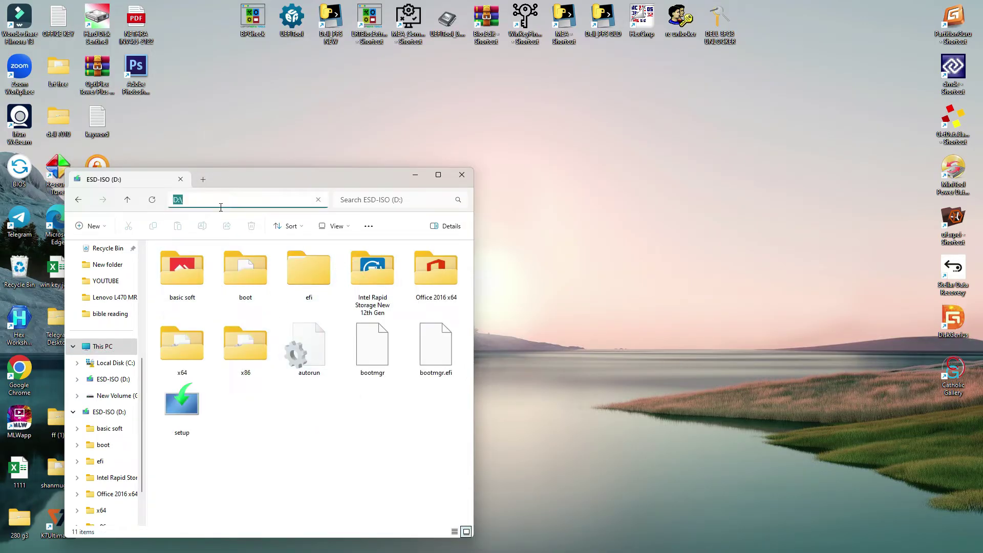
# Locate the en_windows_7_AIO_sp1_x64_x86_dvd image in the ISO IMAGE folder under BASIC SOFTWARE on New Volume (G:).
pyautogui.click(76, 200)
pyautogui.doubleClick(209, 304)
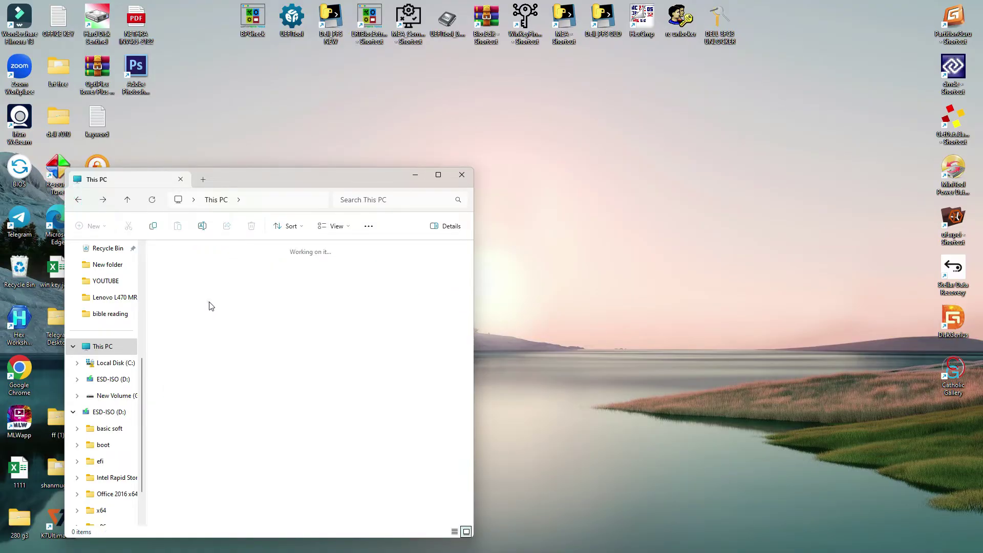
pyautogui.doubleClick(180, 271)
pyautogui.click(354, 279)
pyautogui.doubleClick(354, 278)
pyautogui.click(192, 367)
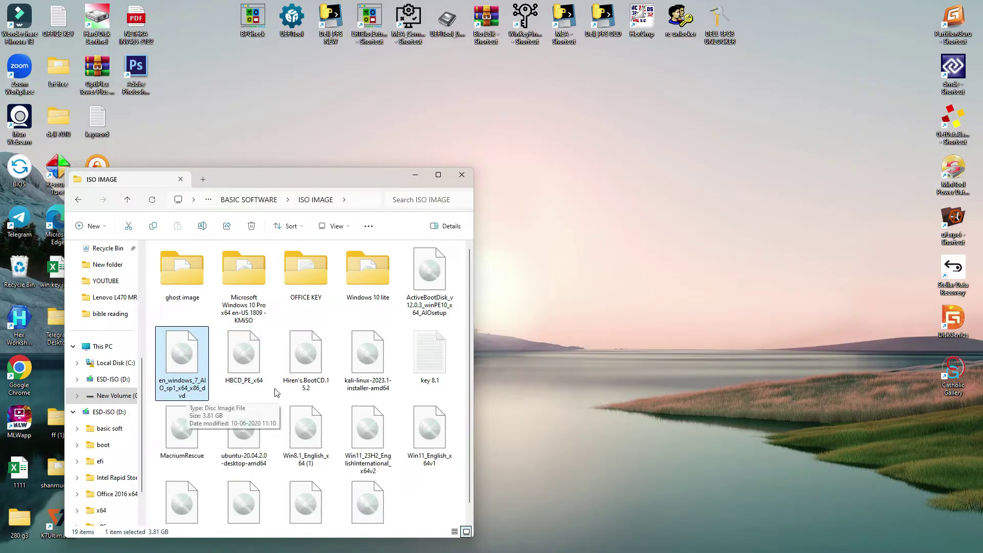
# Launch rufus-3.21 from the basic soft folder inside BASIC SOFTWARE and place its window beside File Explorer.
pyautogui.moveTo(463, 551)
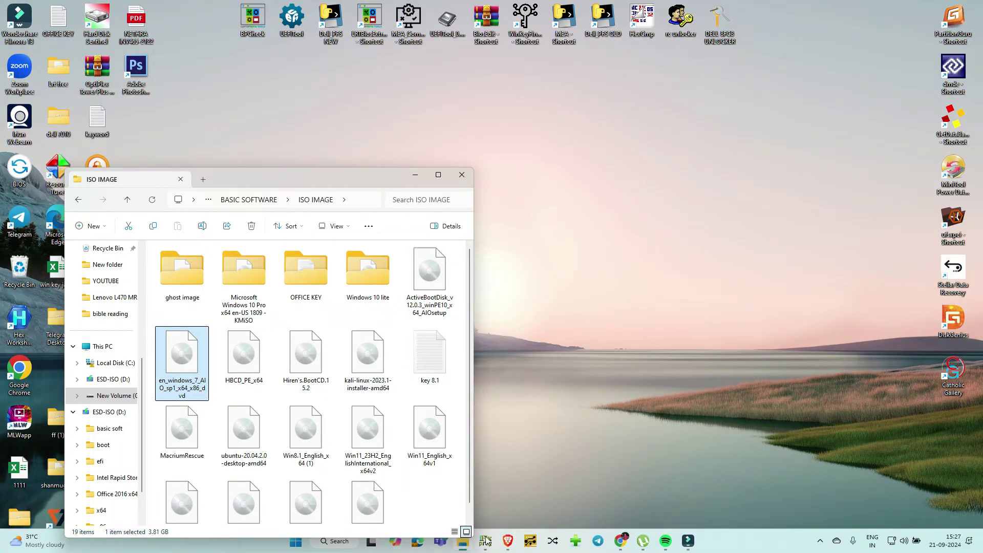
pyautogui.click(78, 201)
pyautogui.click(77, 202)
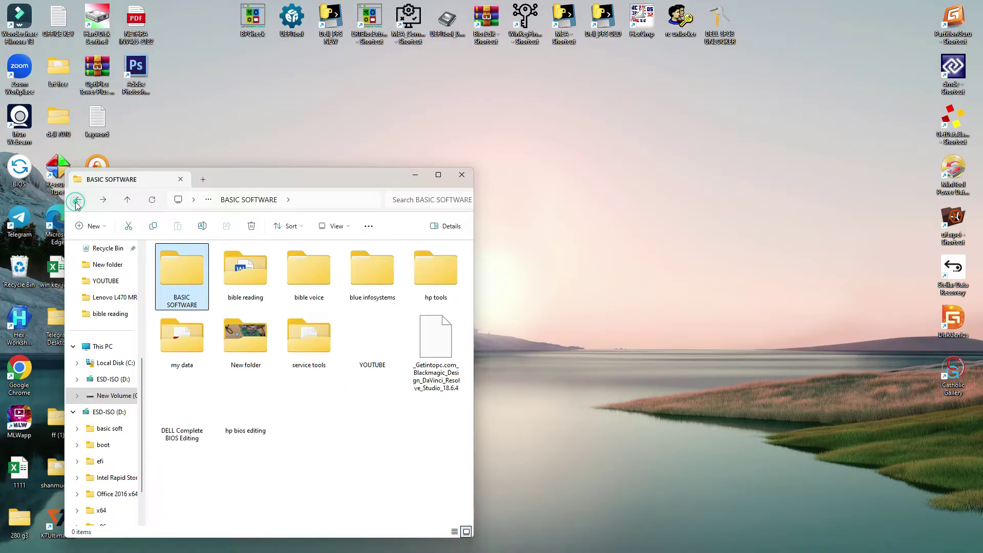
pyautogui.doubleClick(183, 266)
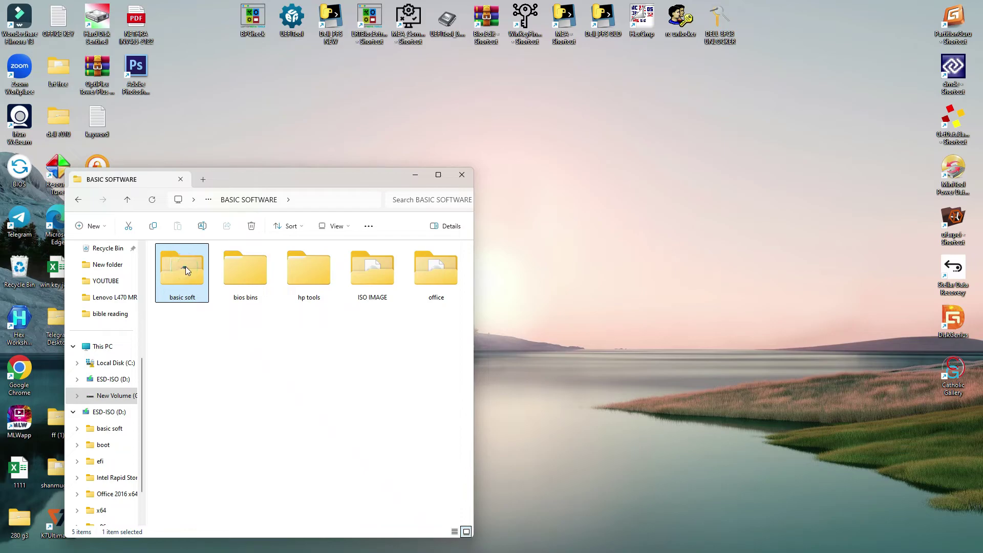
pyautogui.doubleClick(186, 279)
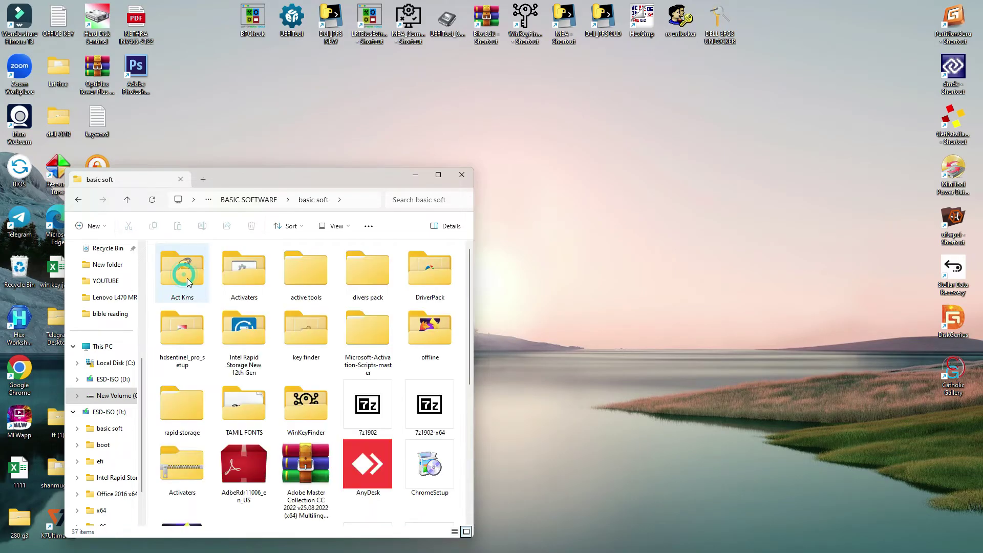
pyautogui.scroll(-5, 324, 408)
pyautogui.doubleClick(175, 357)
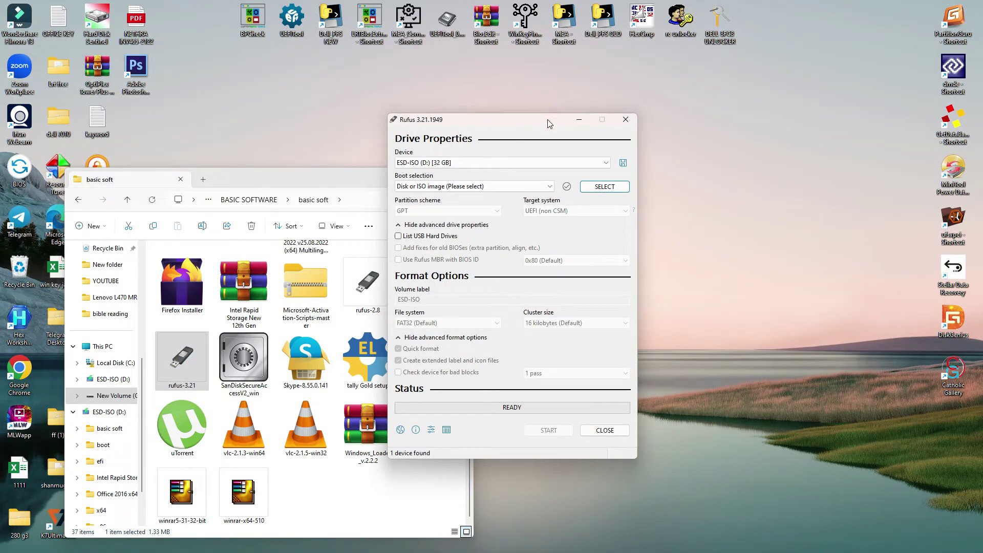
pyautogui.moveTo(548, 123); pyautogui.dragTo(664, 123)
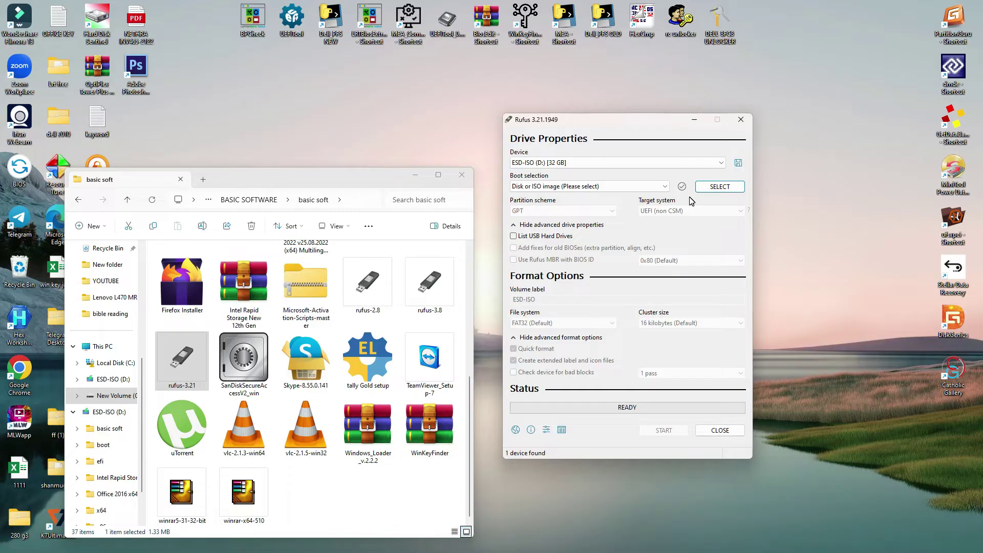
# Load en_windows_7_AIO_sp1_x64_x86_dvd from the ISO IMAGE folder as the boot image for the ESD-ISO (D:) drive.
pyautogui.click(598, 188)
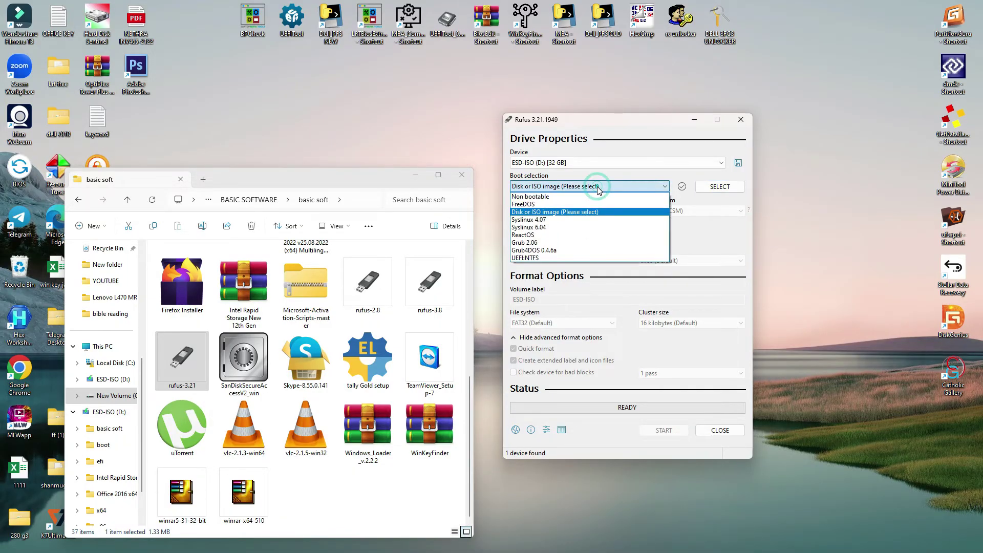
pyautogui.click(598, 188)
pyautogui.click(720, 187)
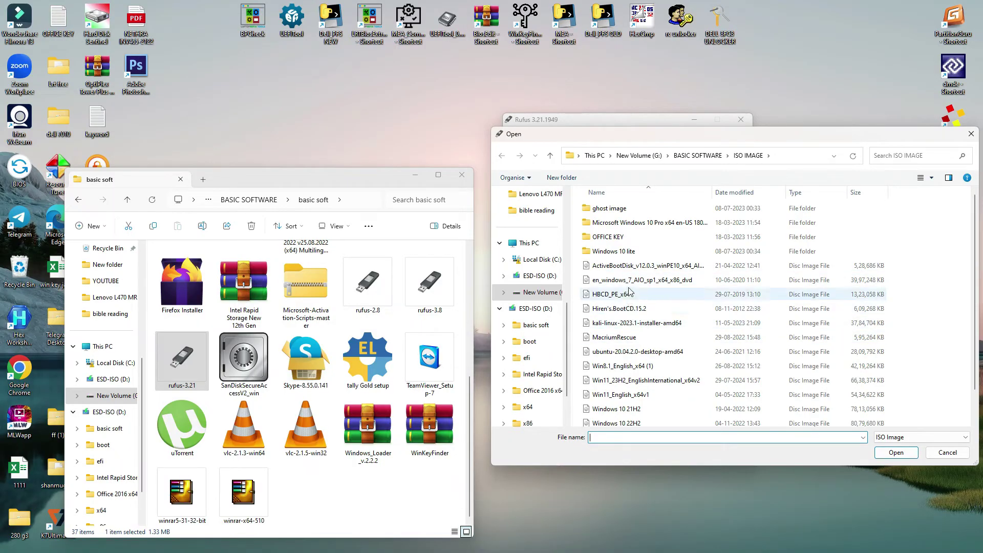
pyautogui.doubleClick(628, 280)
pyautogui.click(601, 206)
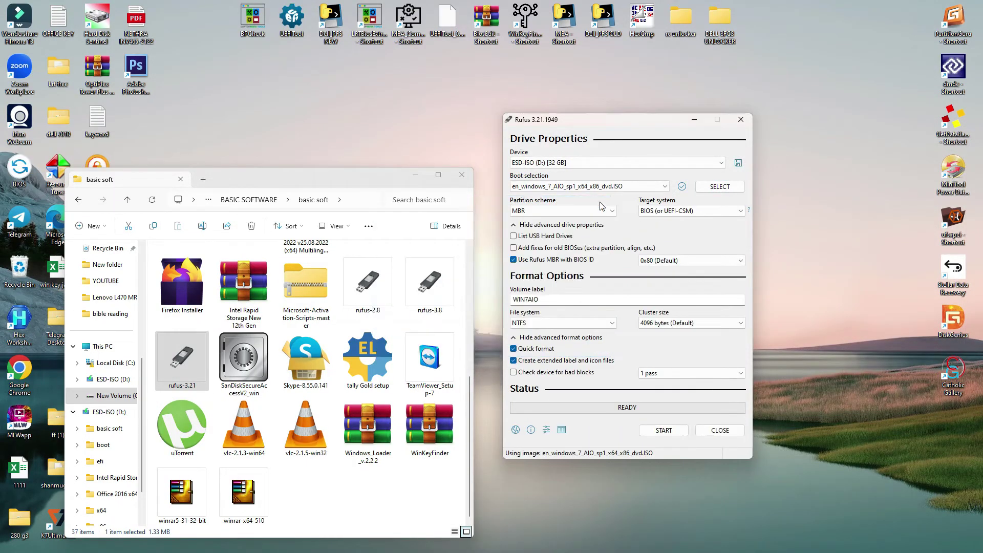
# Choose NTFS as the file system and MBR as the partition scheme for the bootable drive.
pyautogui.click(546, 322)
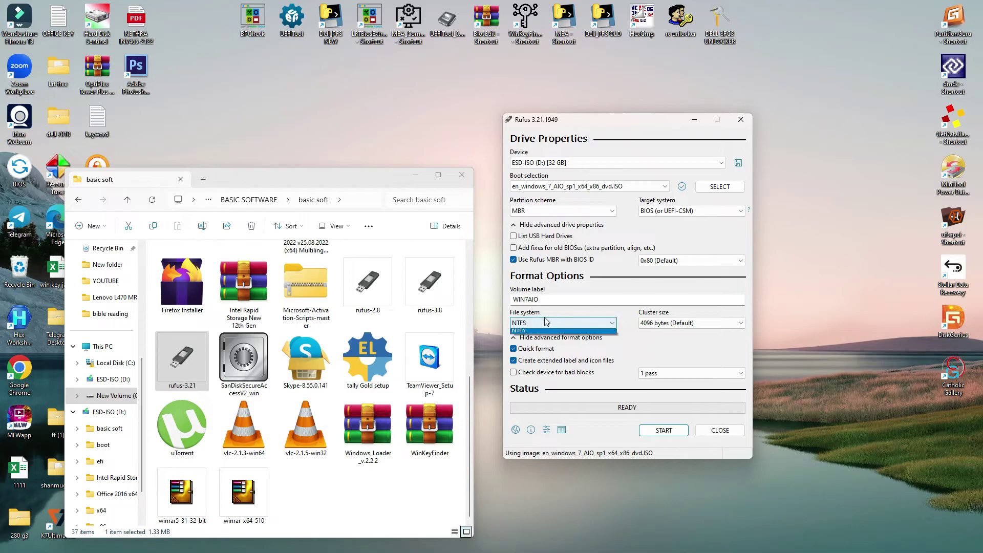
pyautogui.click(544, 330)
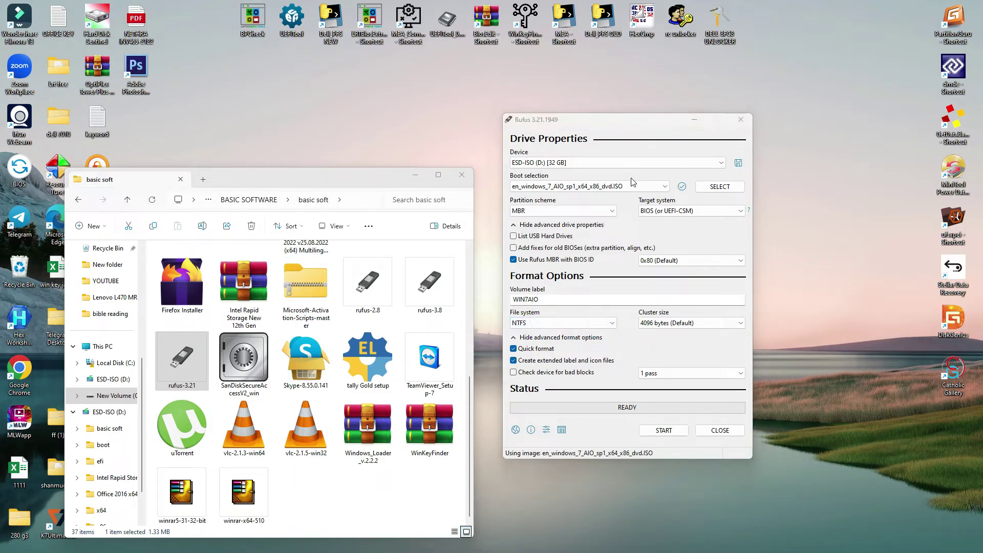
pyautogui.click(570, 211)
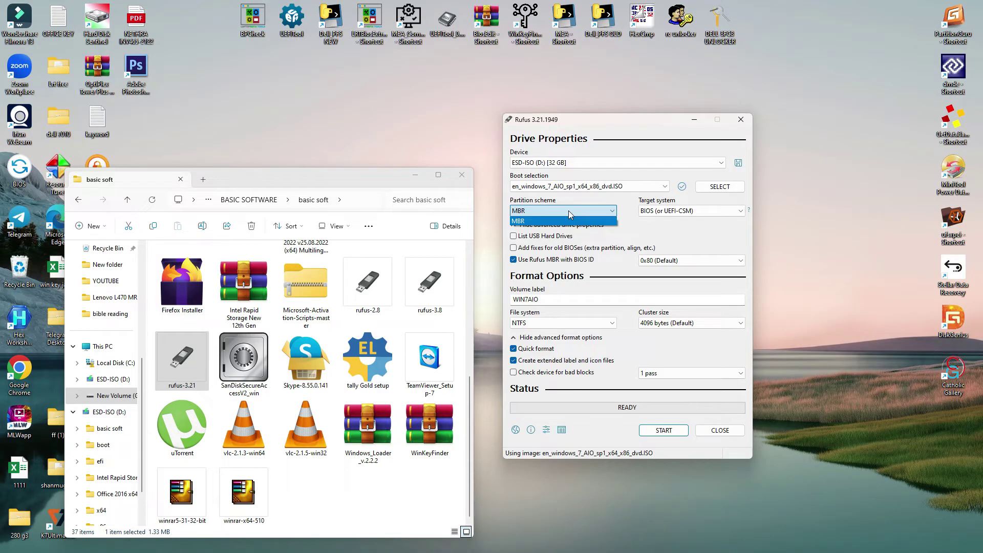
pyautogui.click(568, 211)
pyautogui.click(570, 214)
pyautogui.click(571, 218)
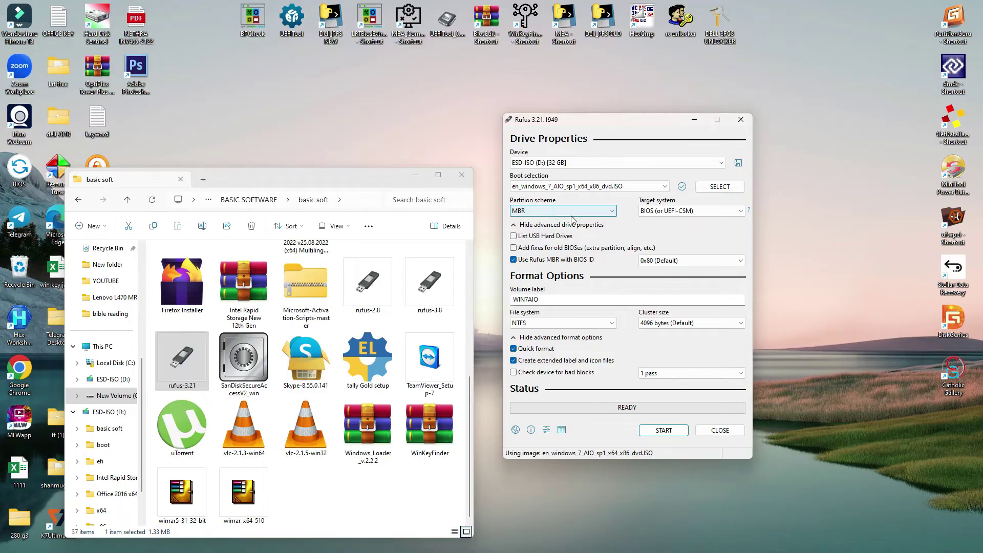
# Start writing the Windows 7 image to the USB drive, accept erasing its data, and dismiss the antivirus scan prompt.
pyautogui.click(666, 431)
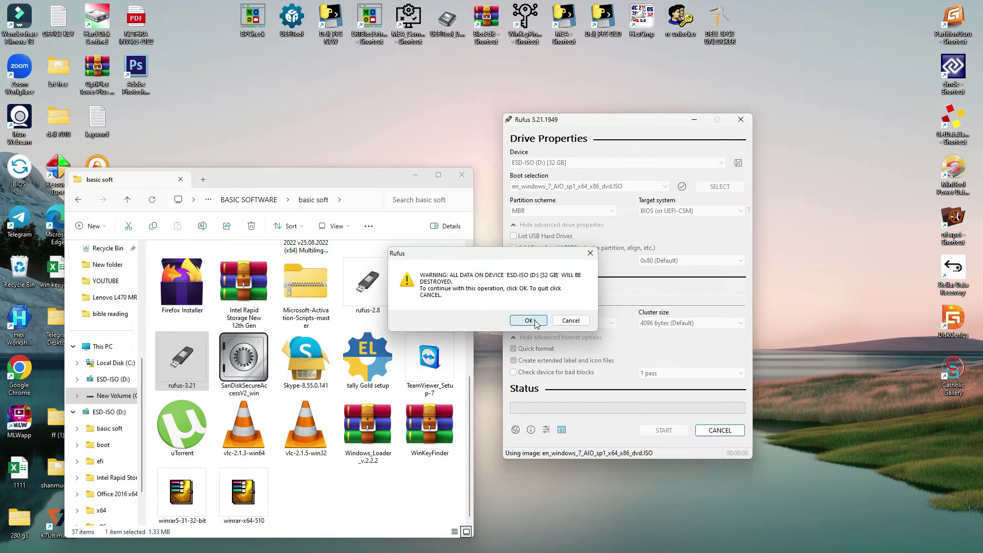
pyautogui.click(535, 322)
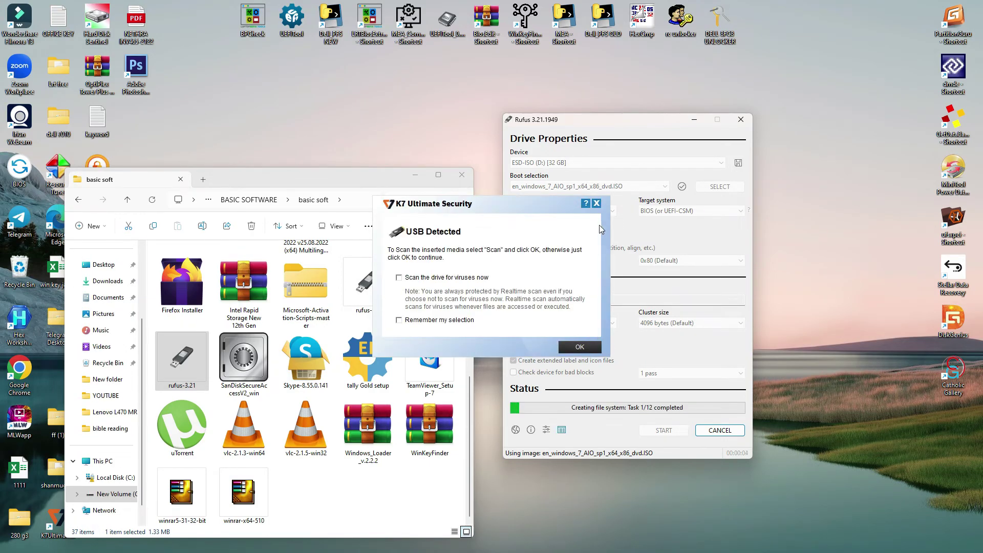
pyautogui.click(597, 203)
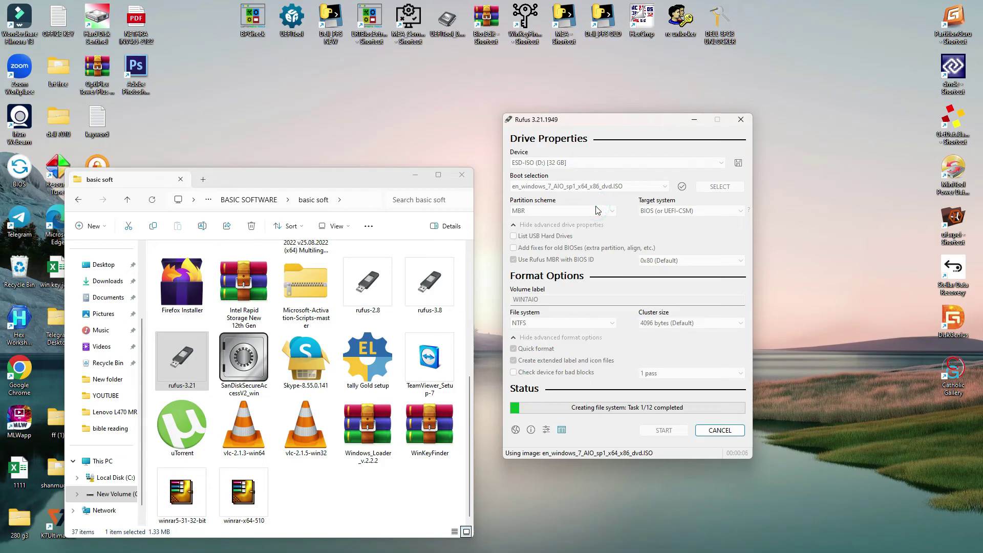
# Close Rufus once the image is fully written and reposition the WIN7AIO (D:) folder window on the desktop.
pyautogui.moveTo(315, 174); pyautogui.dragTo(328, 118)
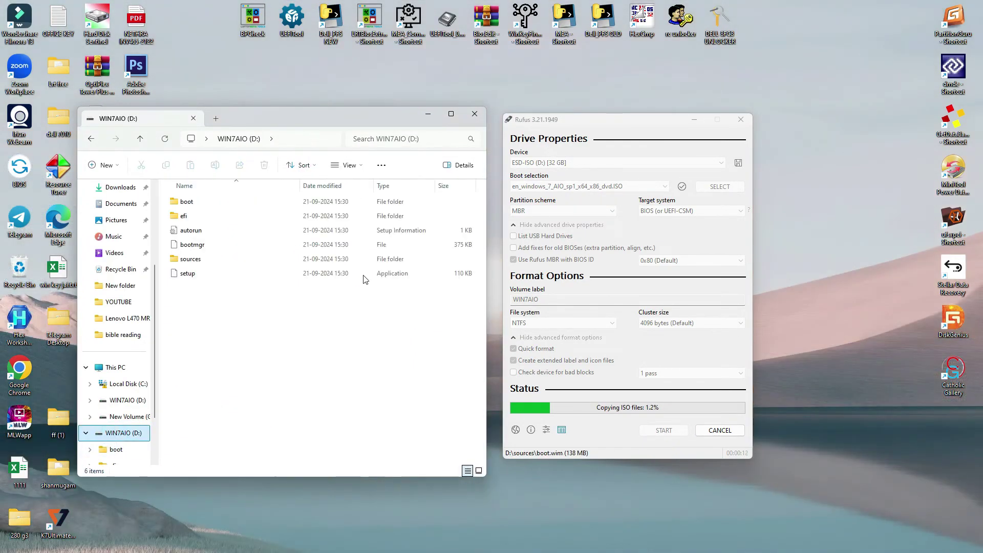
pyautogui.moveTo(268, 314); pyautogui.dragTo(354, 217)
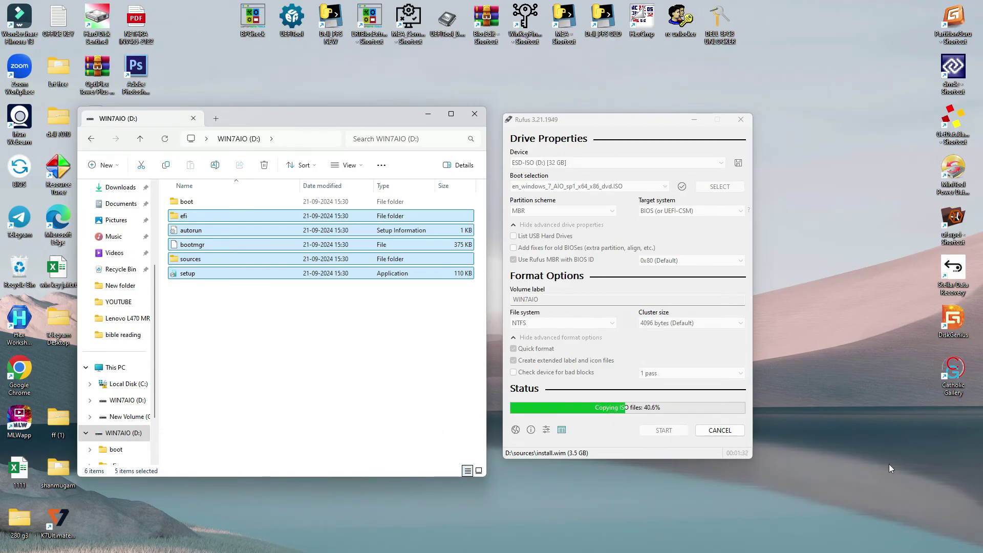
pyautogui.moveTo(889, 464); pyautogui.dragTo(800, 348)
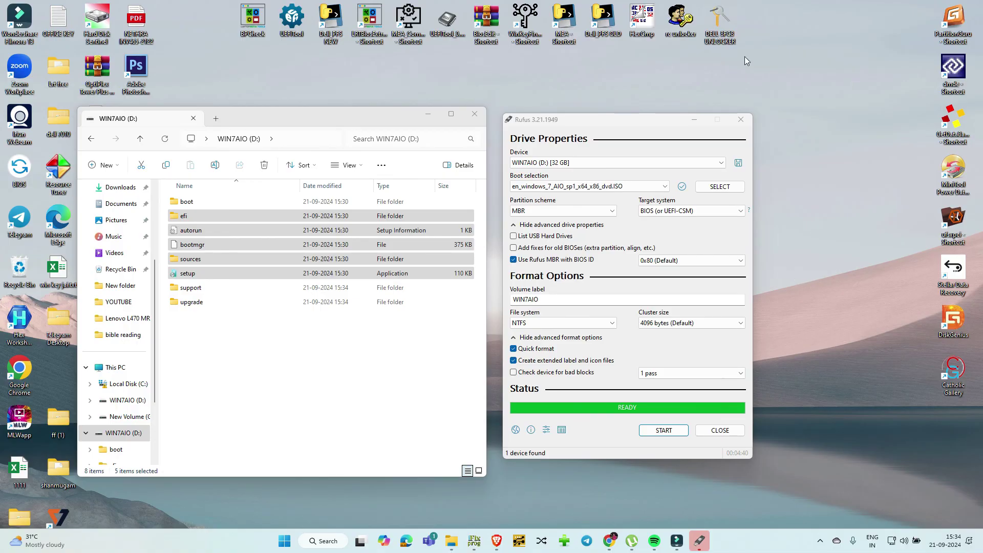
pyautogui.click(741, 119)
pyautogui.moveTo(359, 122); pyautogui.dragTo(689, 143)
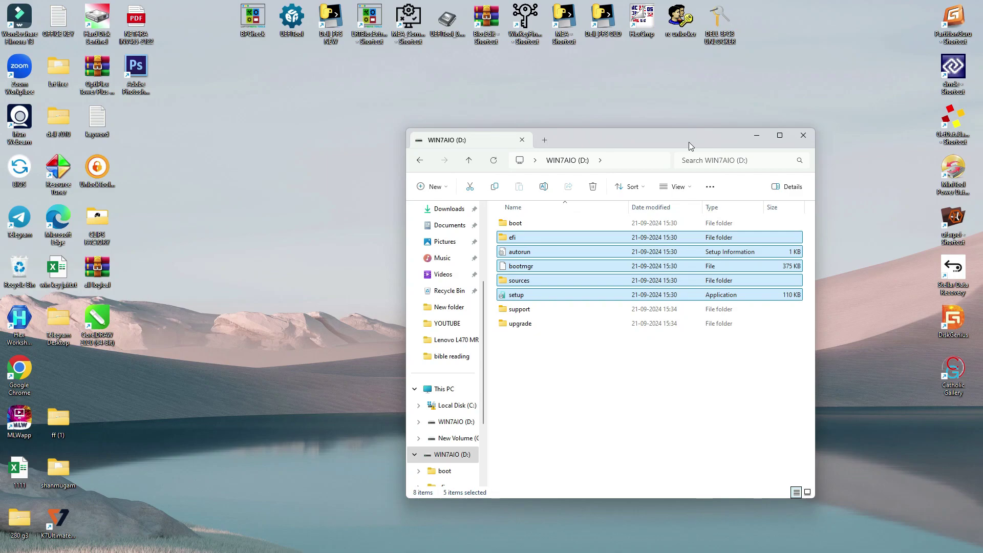